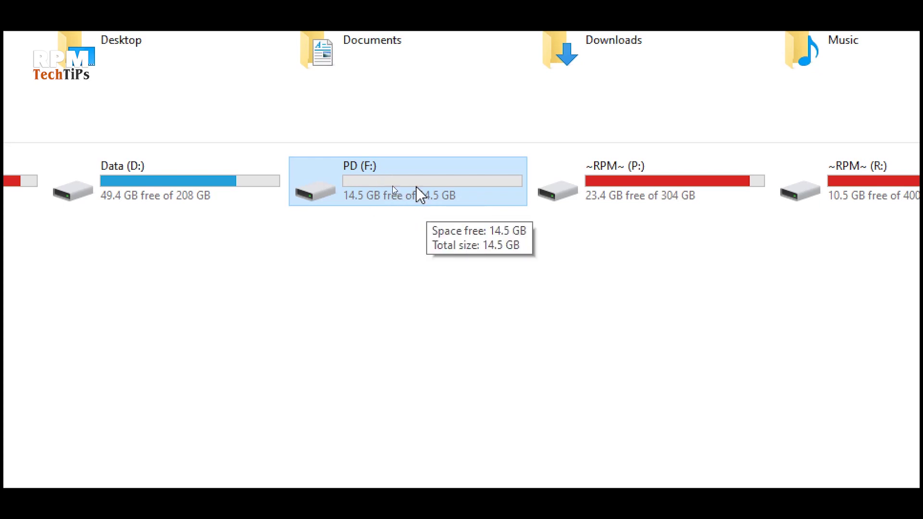
# Look over the drives listed in This PC, including the removable PD (F:) drive
pyautogui.click(238, 260)
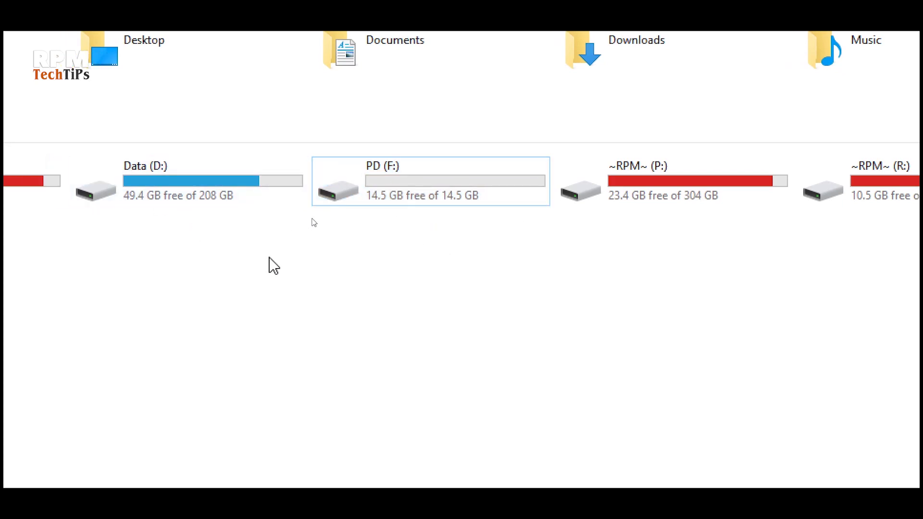
pyautogui.click(265, 187)
pyautogui.click(570, 182)
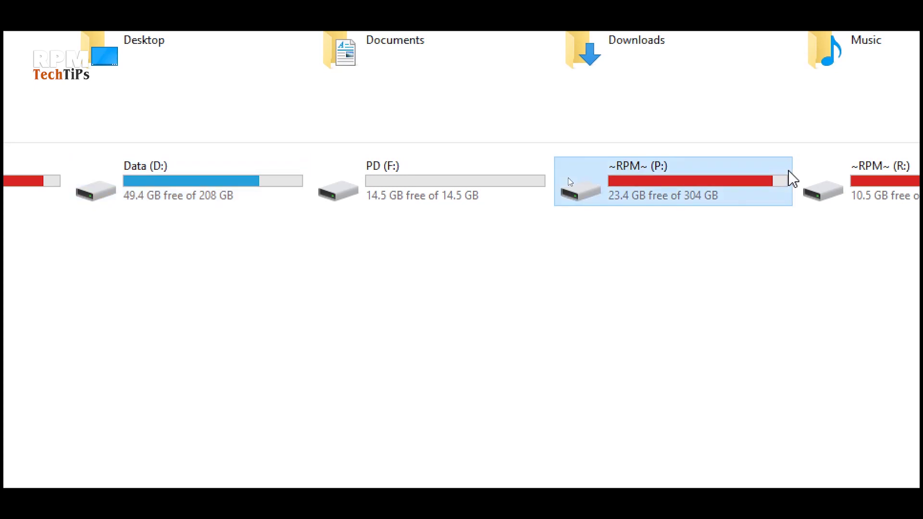
pyautogui.click(826, 182)
pyautogui.click(687, 240)
pyautogui.click(355, 188)
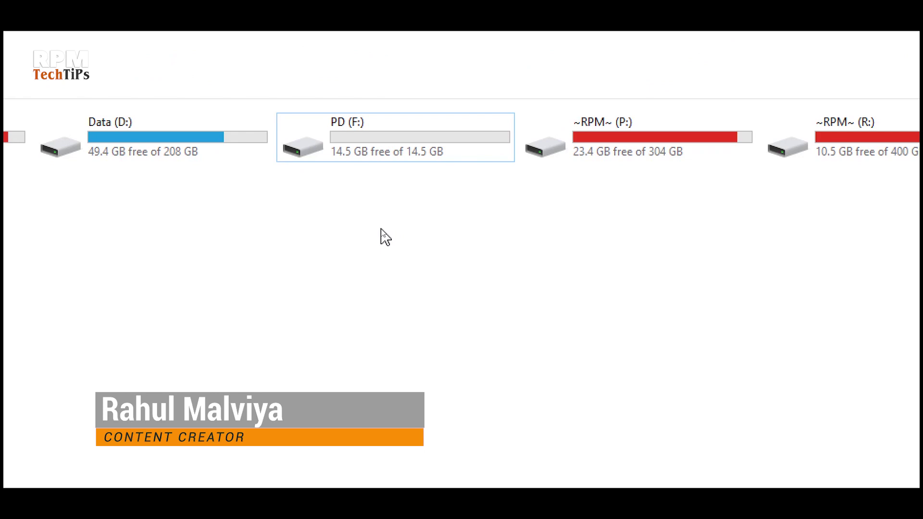
pyautogui.click(394, 149)
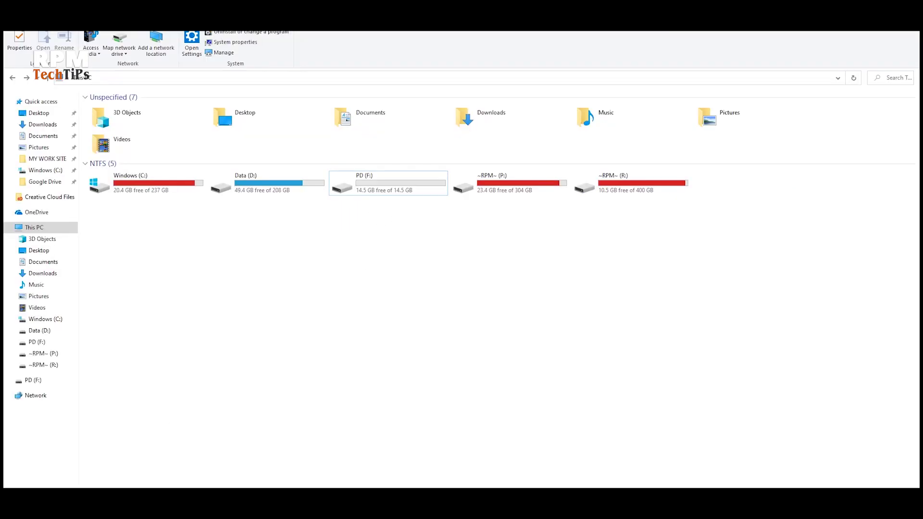
# Find and open Disk Management, and move its window toward the centre of the screen
pyautogui.press('super')
pyautogui.write('manag')
pyautogui.press('BackSpace')
pyautogui.press('BackSpace')
pyautogui.press('BackSpace')
pyautogui.press('BackSpace')
pyautogui.press('BackSpace')
pyautogui.write('disk ma')
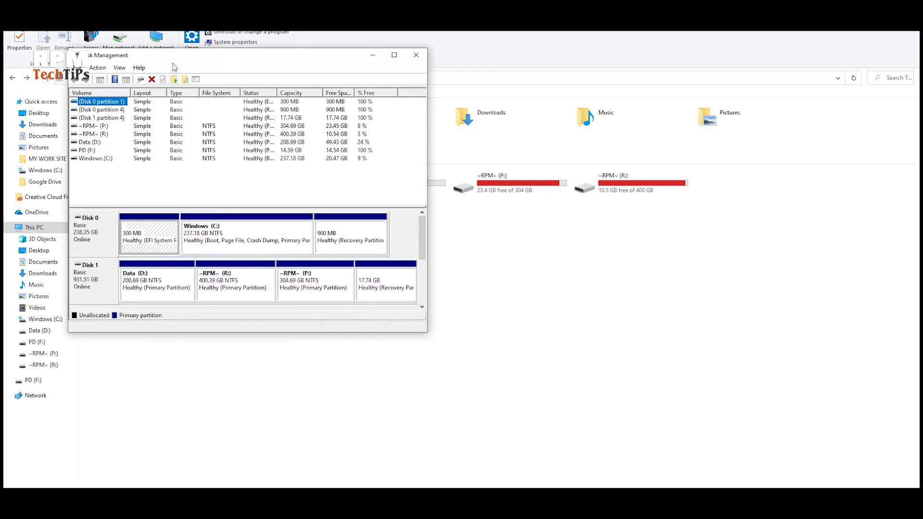
pyautogui.moveTo(173, 64); pyautogui.dragTo(402, 126)
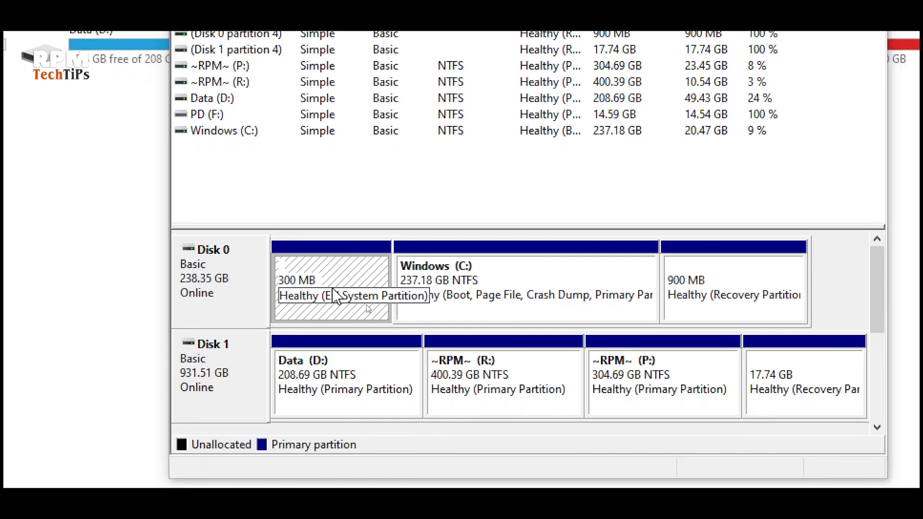
# Examine the partitions of Disk 0, Disk 1 and the removable Disk 2
pyautogui.click(465, 285)
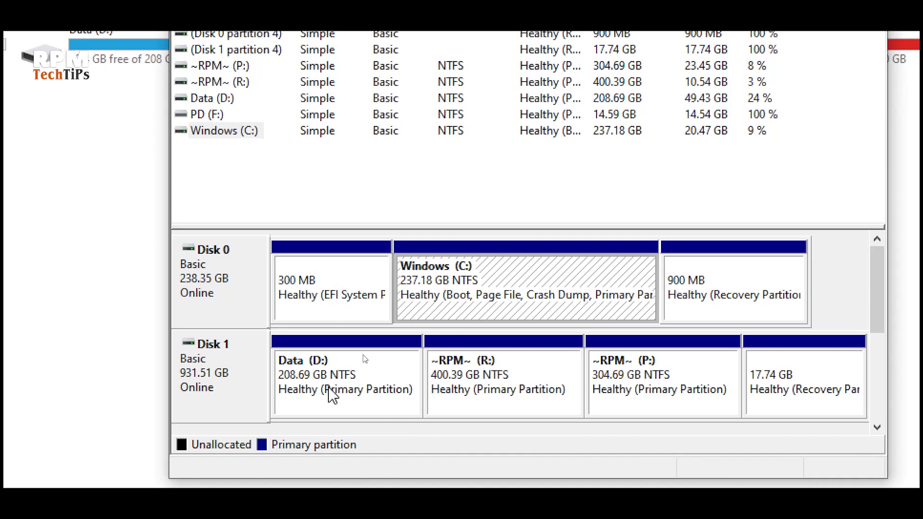
pyautogui.click(220, 275)
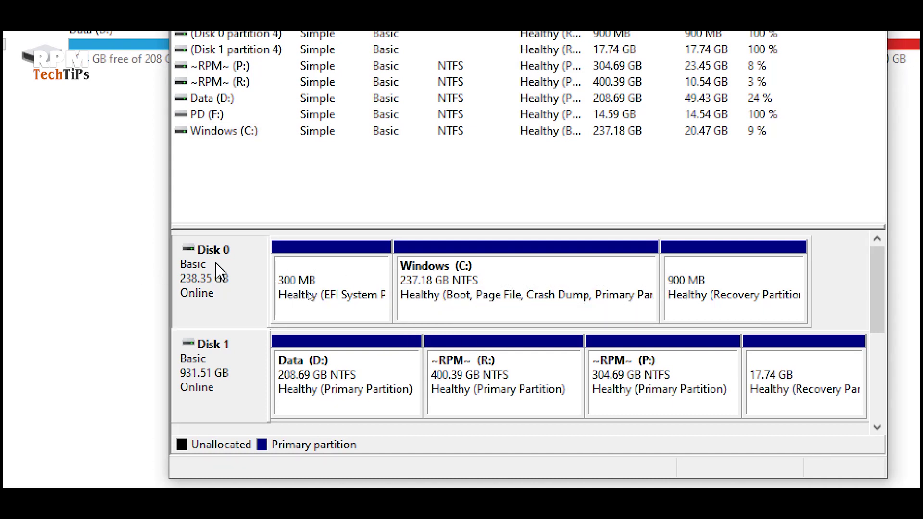
pyautogui.click(229, 374)
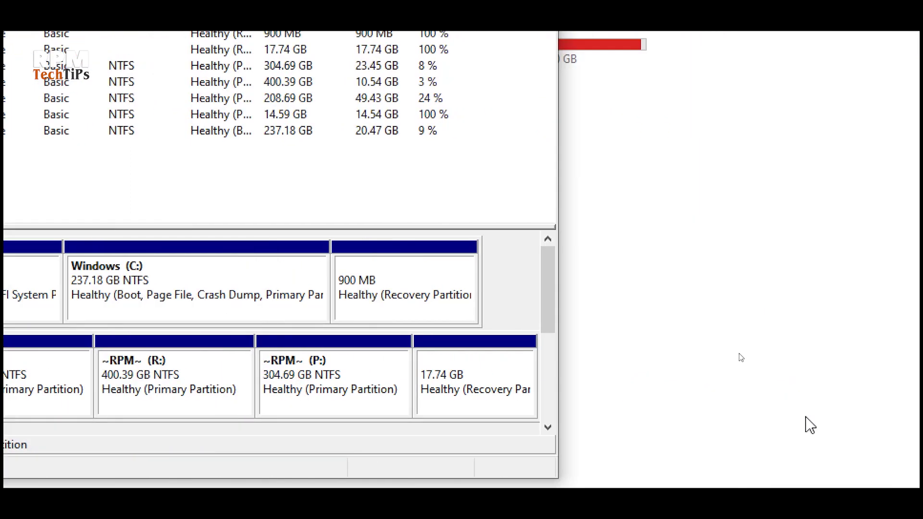
pyautogui.moveTo(546, 295); pyautogui.dragTo(548, 404)
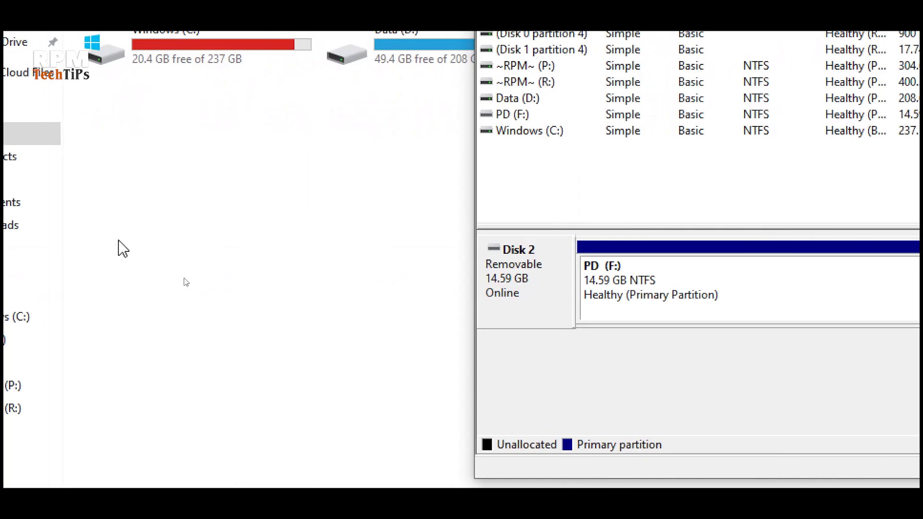
pyautogui.click(523, 293)
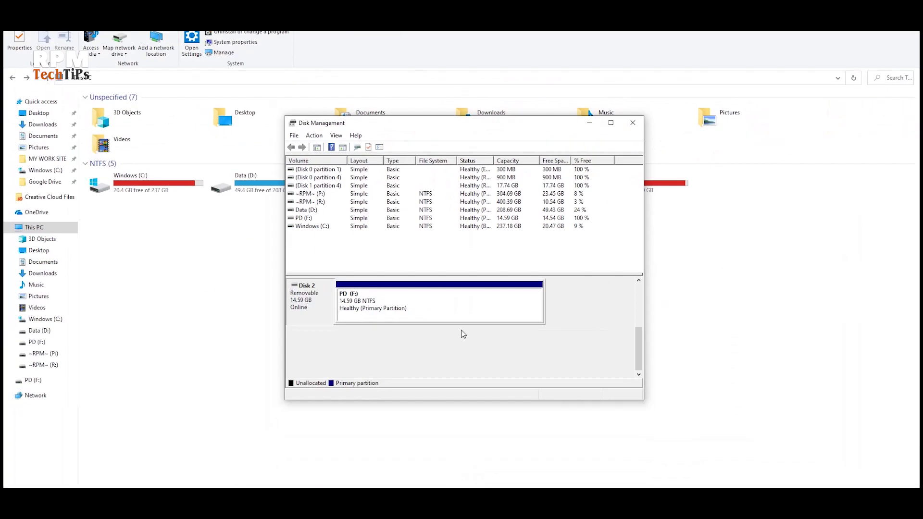
# Enlarge the Disk Management window to fit all three disks, and check the file system of the PD (F:) volume
pyautogui.moveTo(524, 399); pyautogui.dragTo(524, 445)
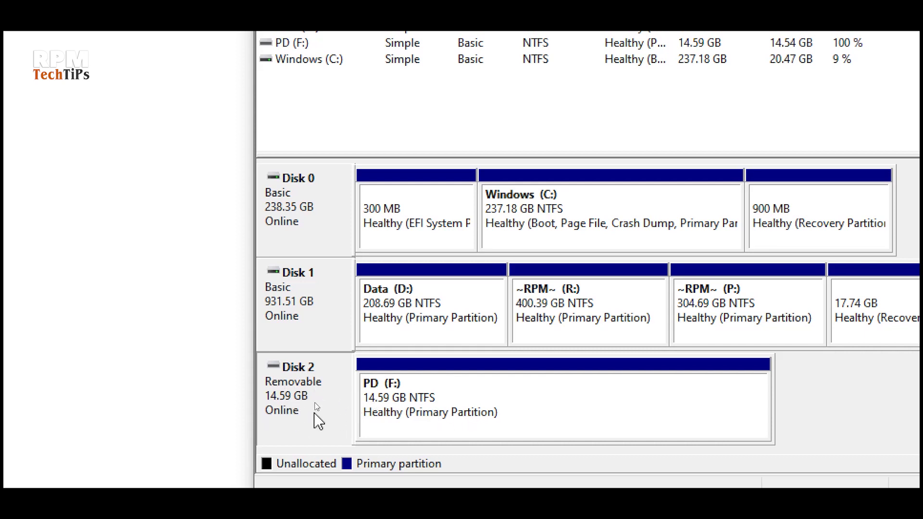
pyautogui.click(418, 407)
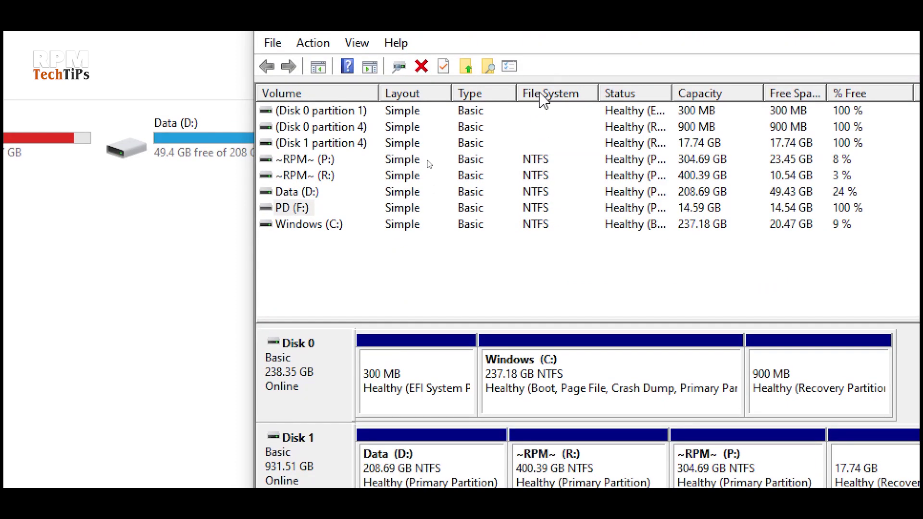
pyautogui.click(542, 94)
pyautogui.click(542, 94)
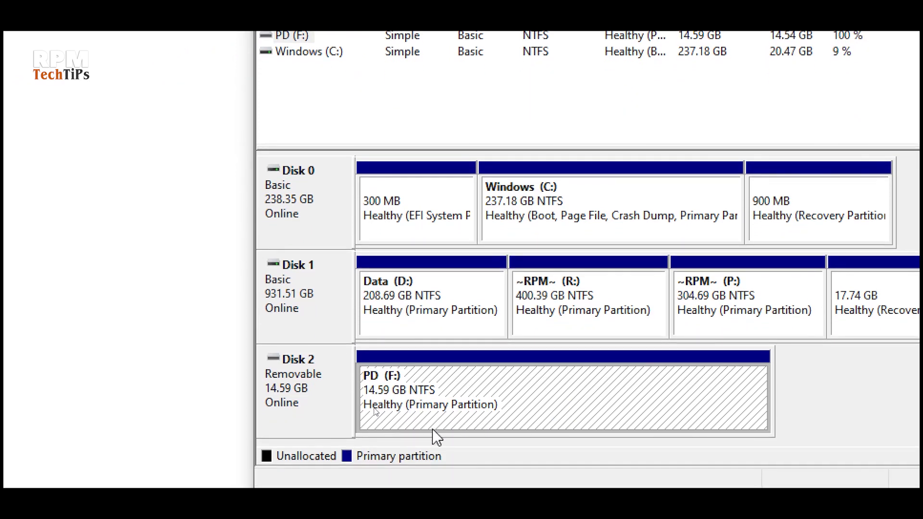
# Open the format settings for the PD (F:) volume on Disk 2 and move the dialog aside
pyautogui.rightClick(500, 387)
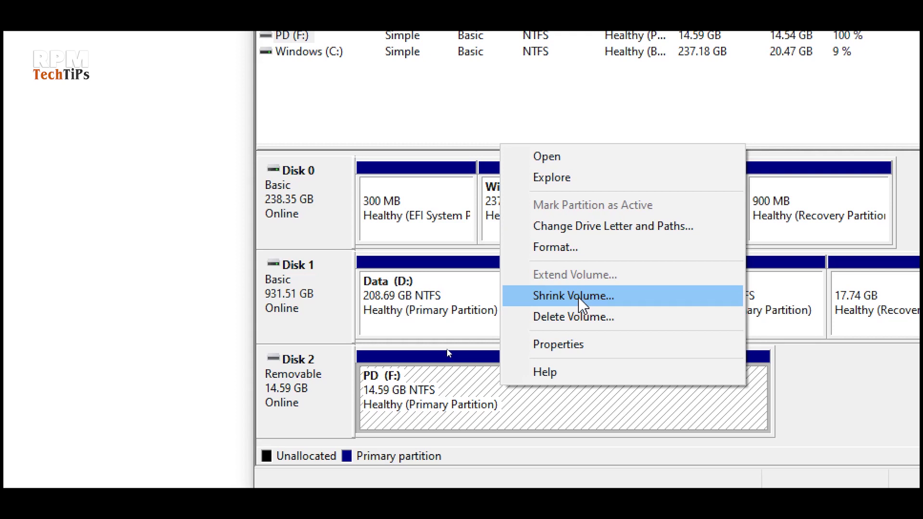
pyautogui.click(432, 394)
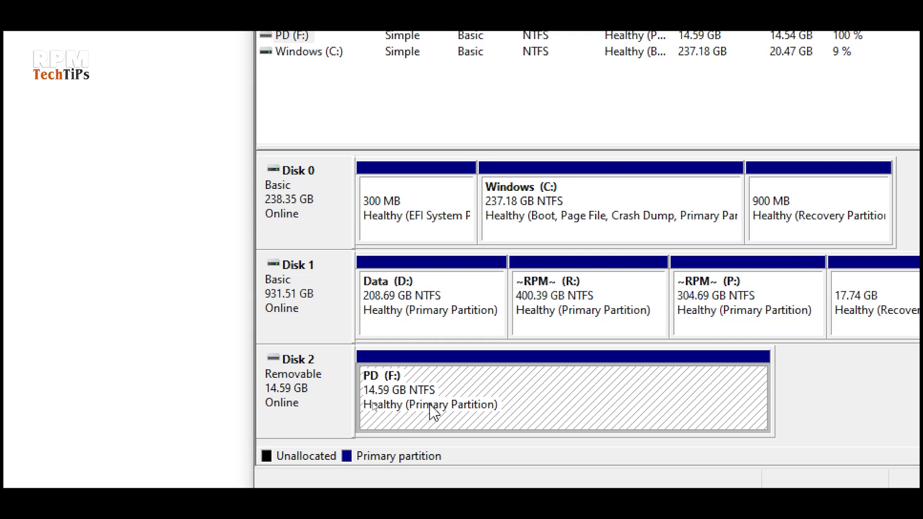
pyautogui.rightClick(489, 390)
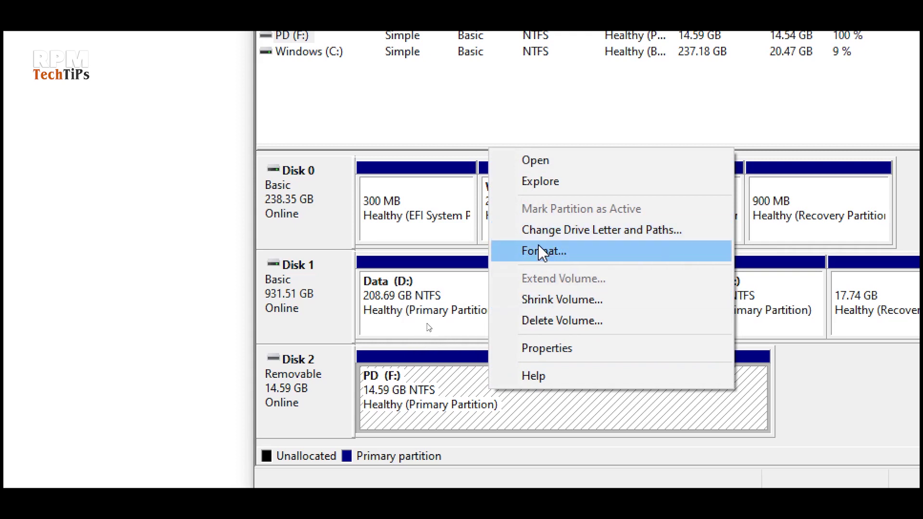
pyautogui.click(564, 257)
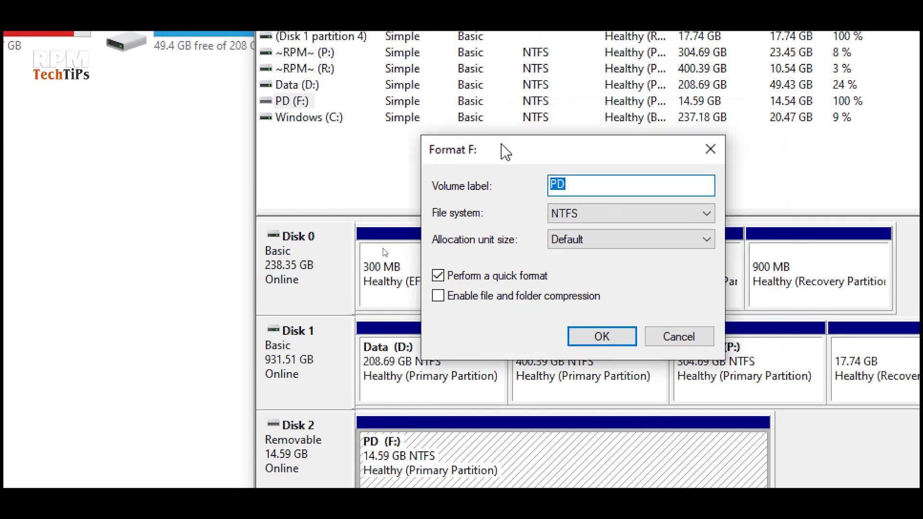
pyautogui.moveTo(505, 152); pyautogui.dragTo(331, 172)
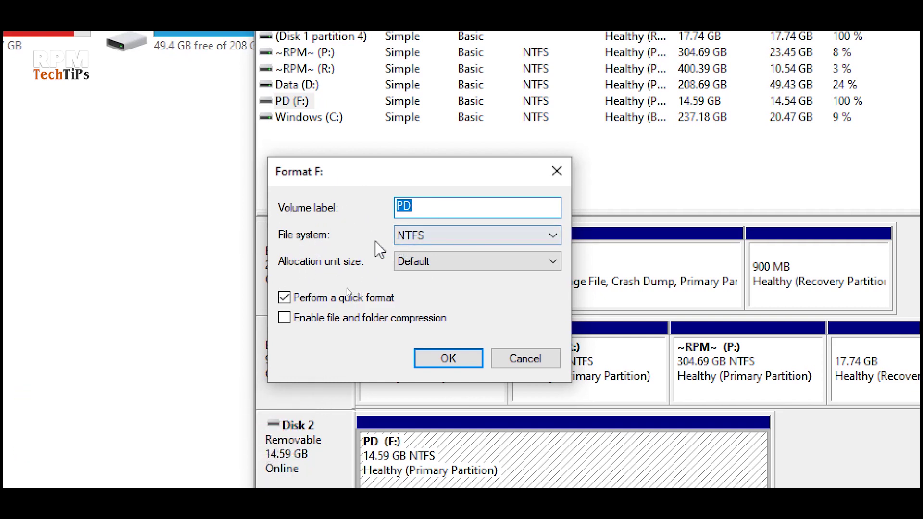
# Try exFAT and FAT32 as the file system for the PD volume, and return it to NTFS
pyautogui.click(411, 236)
pyautogui.click(413, 277)
pyautogui.click(417, 237)
pyautogui.click(412, 265)
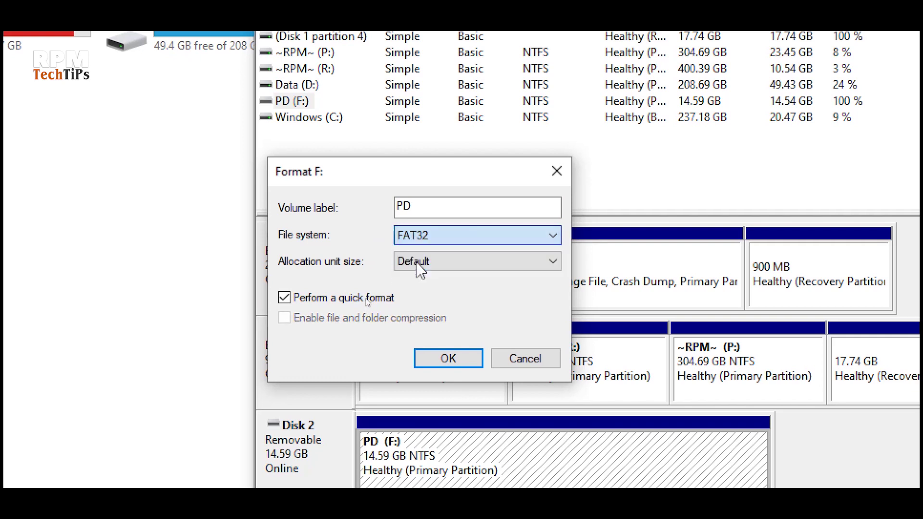
pyautogui.click(443, 241)
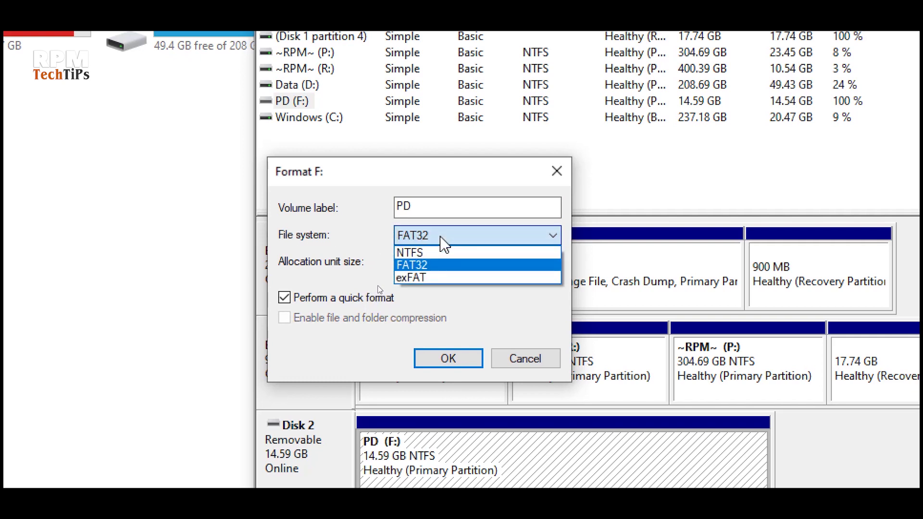
pyautogui.click(418, 254)
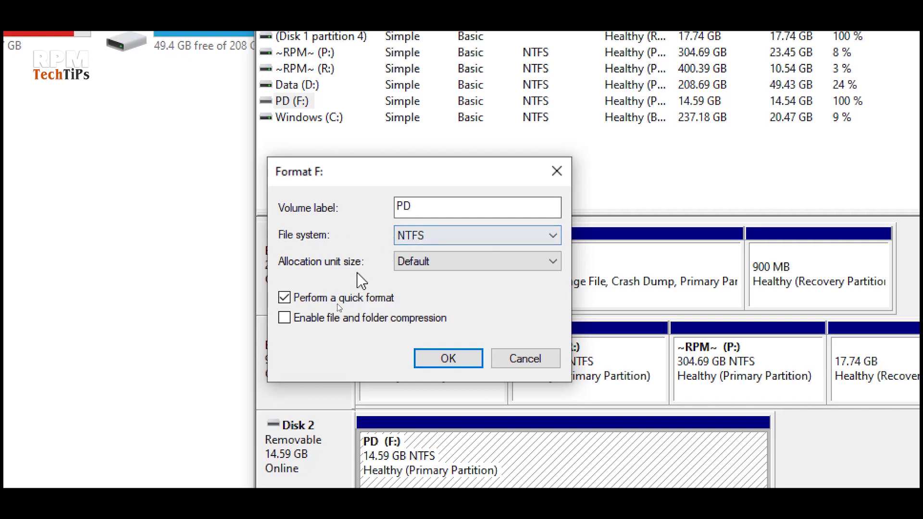
# Quick-format the PD (F:) volume as NTFS with the Default allocation unit size, accepting that all its data is erased
pyautogui.click(431, 264)
pyautogui.click(423, 275)
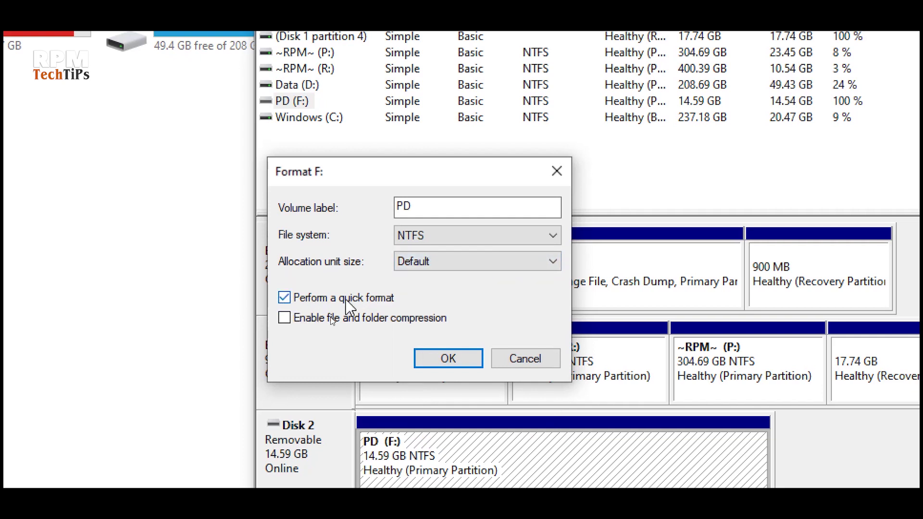
pyautogui.click(440, 360)
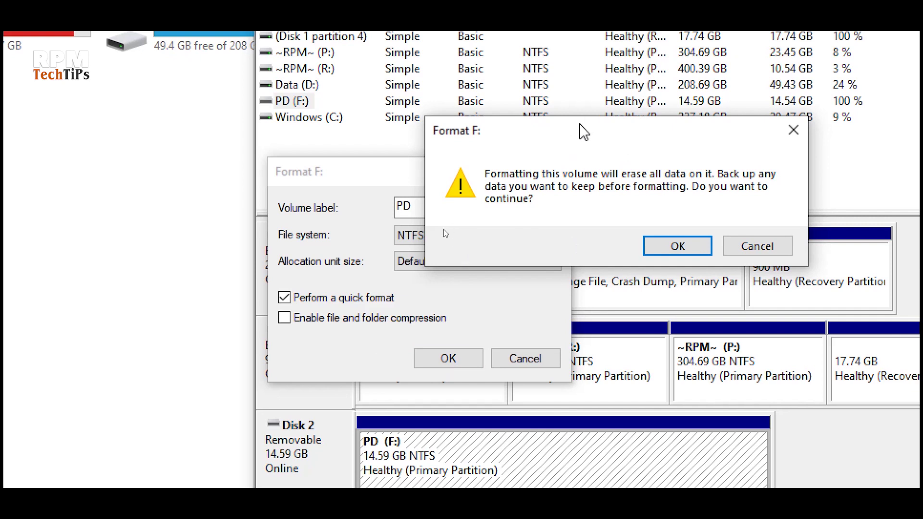
pyautogui.moveTo(583, 132); pyautogui.dragTo(481, 148)
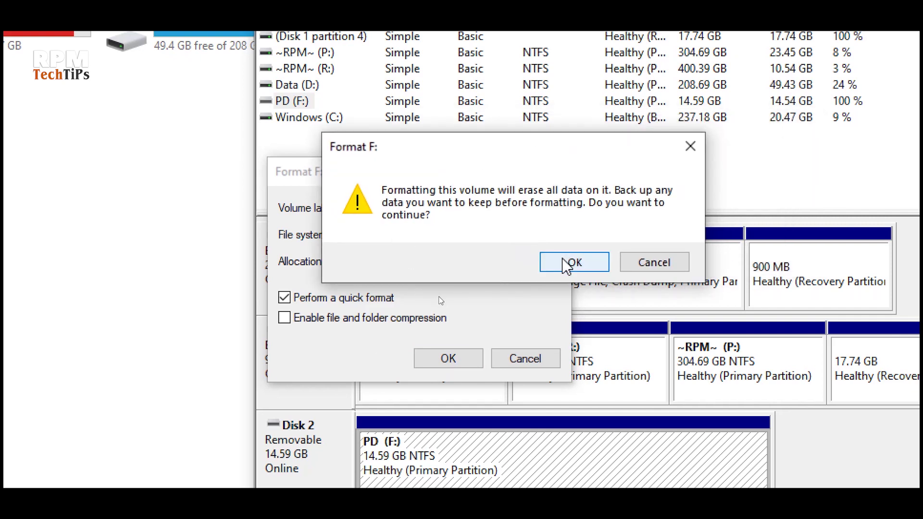
pyautogui.click(566, 263)
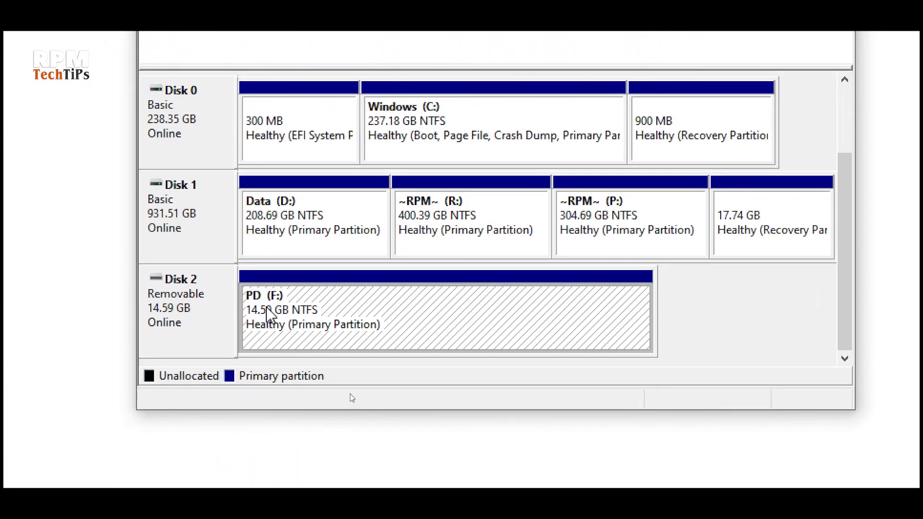
# Review the volume actions available for PD (F:) and compare the partition layout of Disk 2 with that of Disk 1
pyautogui.rightClick(342, 319)
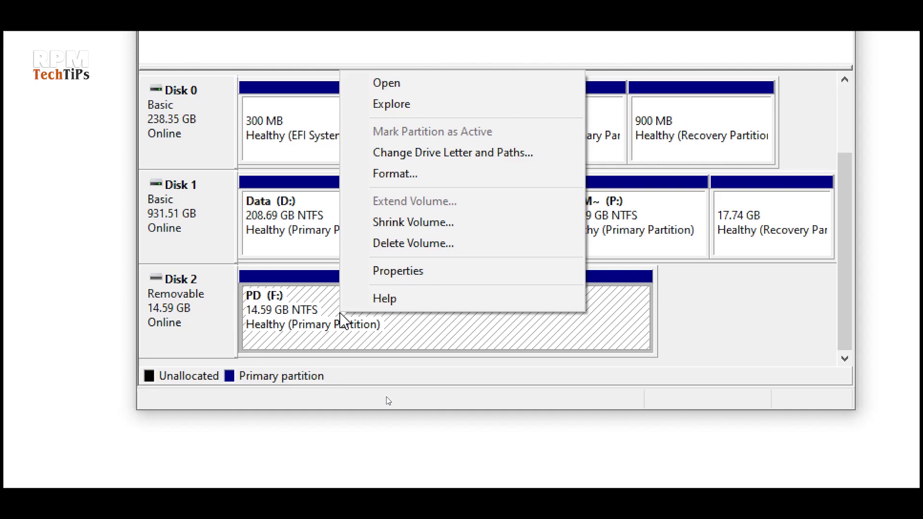
pyautogui.click(293, 318)
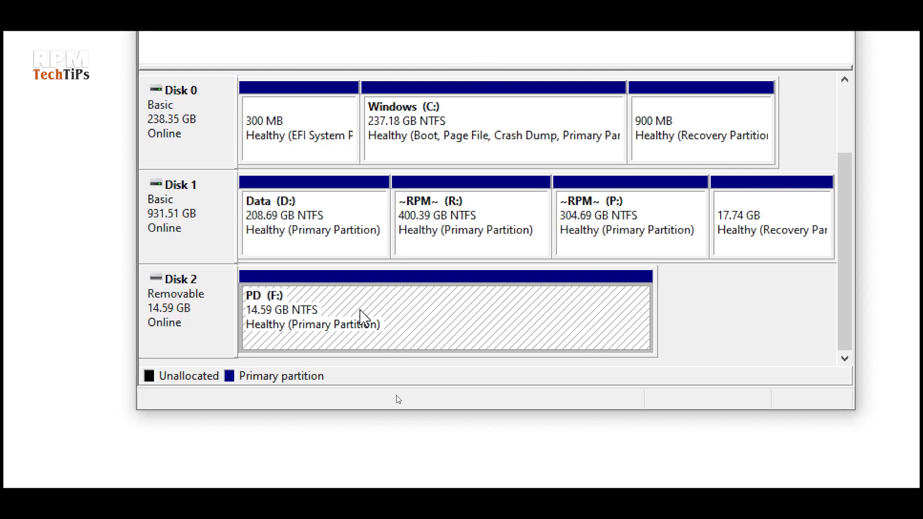
pyautogui.click(175, 294)
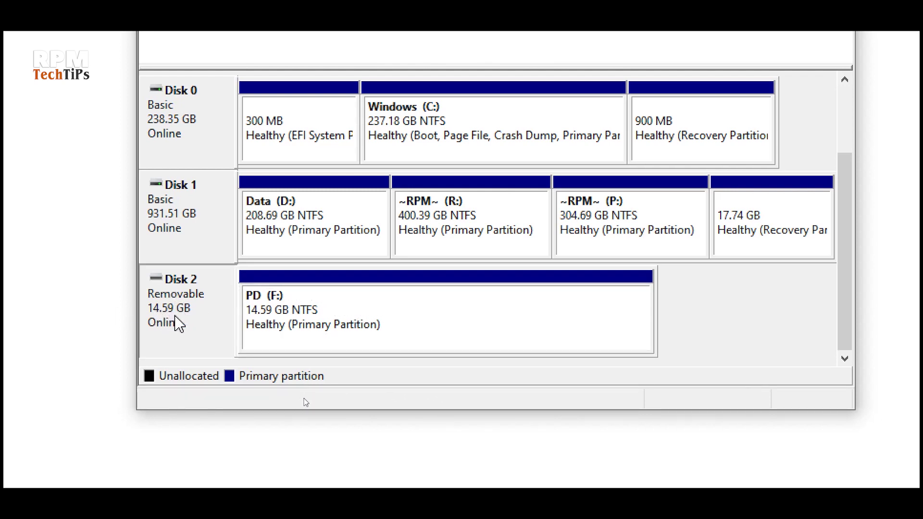
pyautogui.click(358, 329)
pyautogui.click(697, 325)
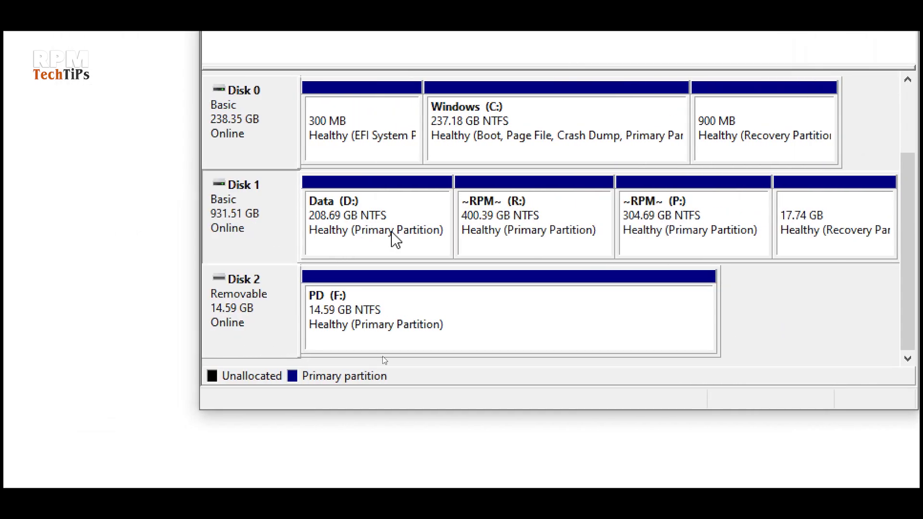
pyautogui.click(405, 236)
pyautogui.click(486, 230)
pyautogui.click(667, 216)
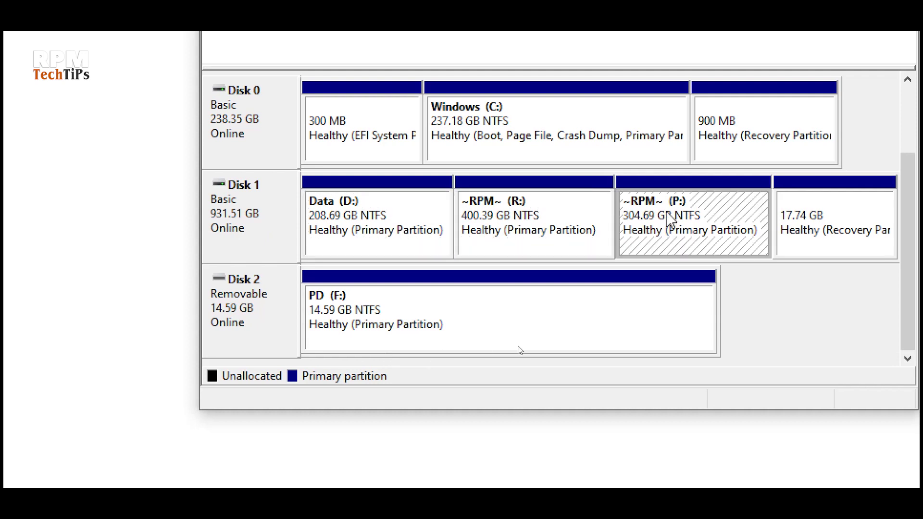
pyautogui.click(365, 324)
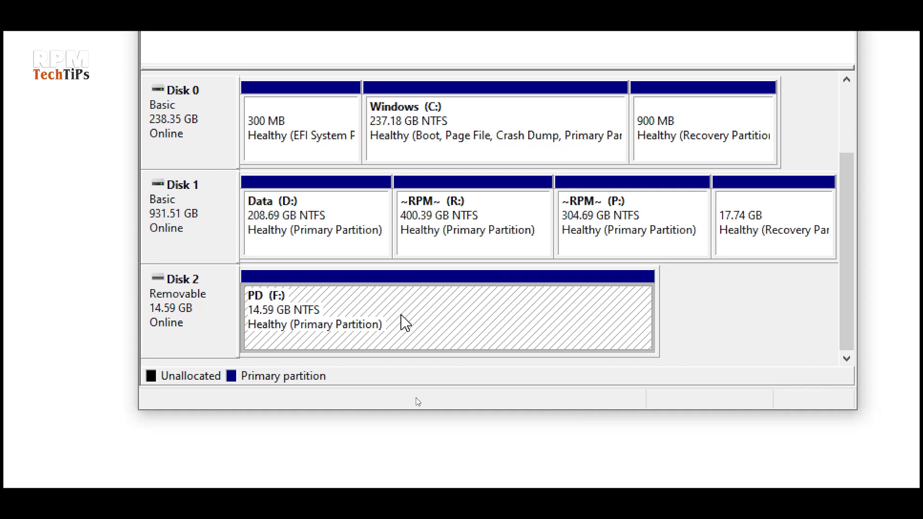
# Open the shrink settings for the PD (F:) volume on Disk 2 and move the dialog aside
pyautogui.rightClick(401, 318)
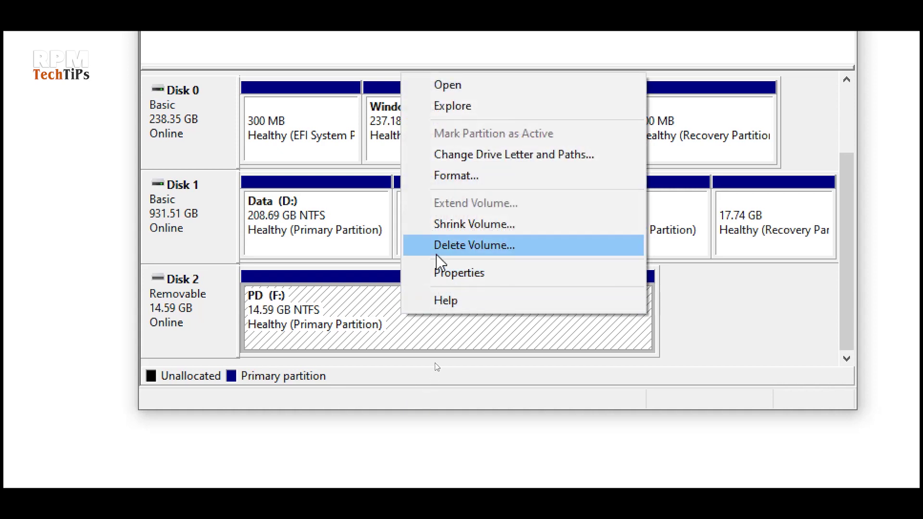
pyautogui.click(470, 230)
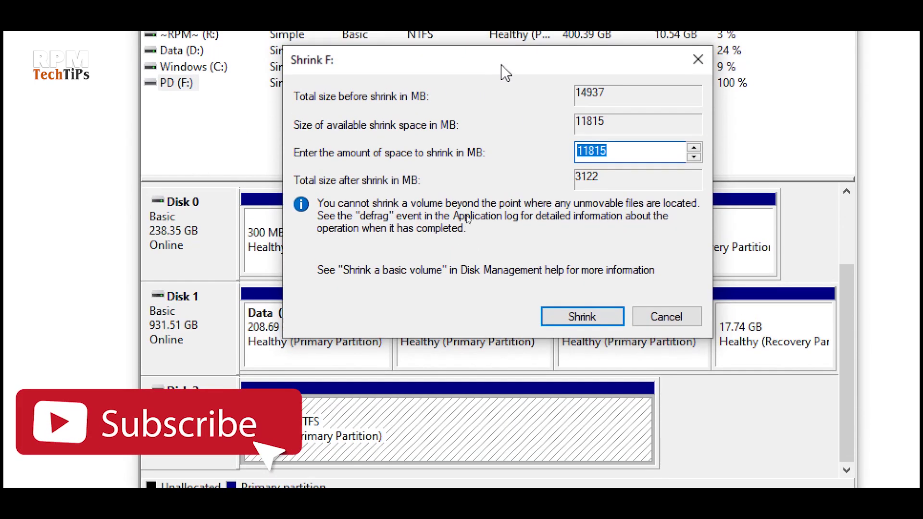
pyautogui.moveTo(506, 75); pyautogui.dragTo(446, 141)
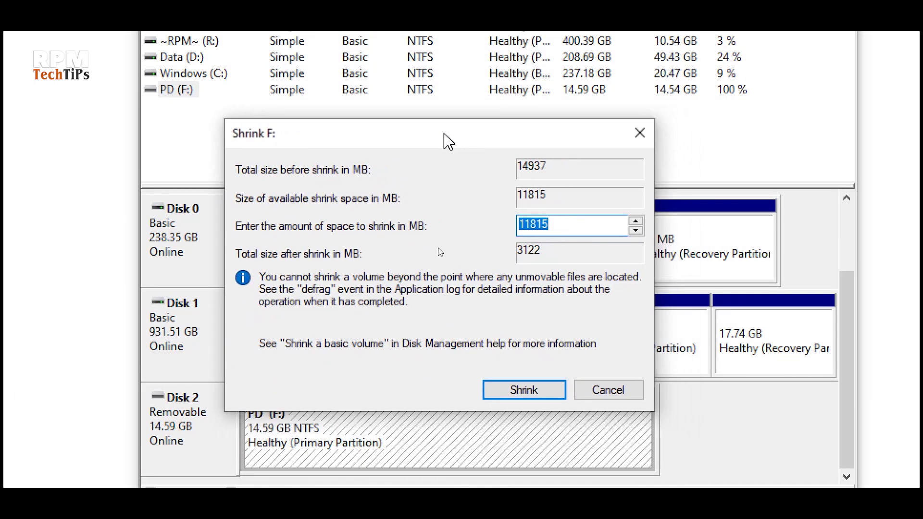
# Set the amount of space to shrink to 7815 MB and shrink the PD (F:) volume
pyautogui.click(560, 229)
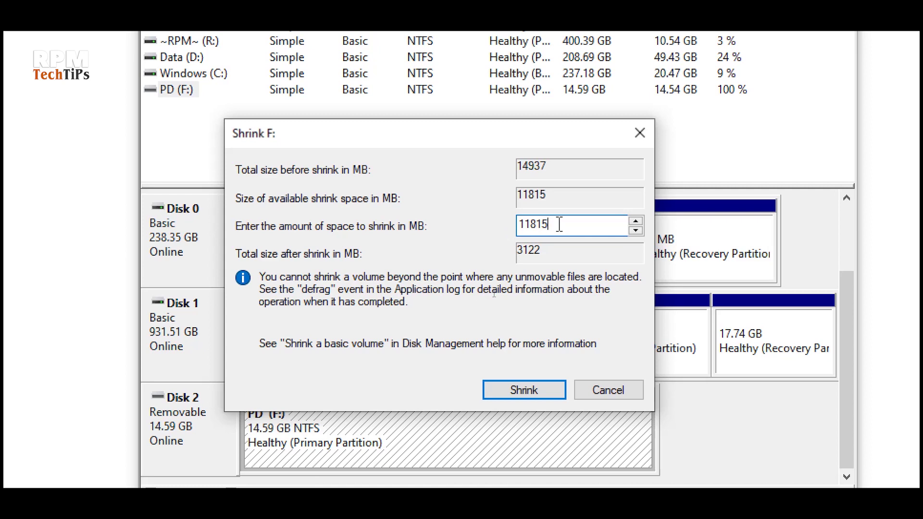
pyautogui.moveTo(559, 224); pyautogui.dragTo(499, 231)
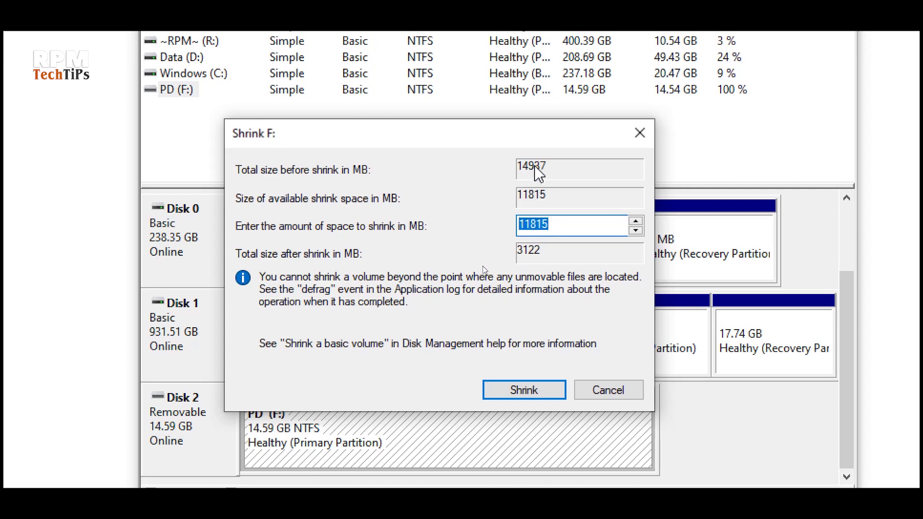
pyautogui.click(560, 224)
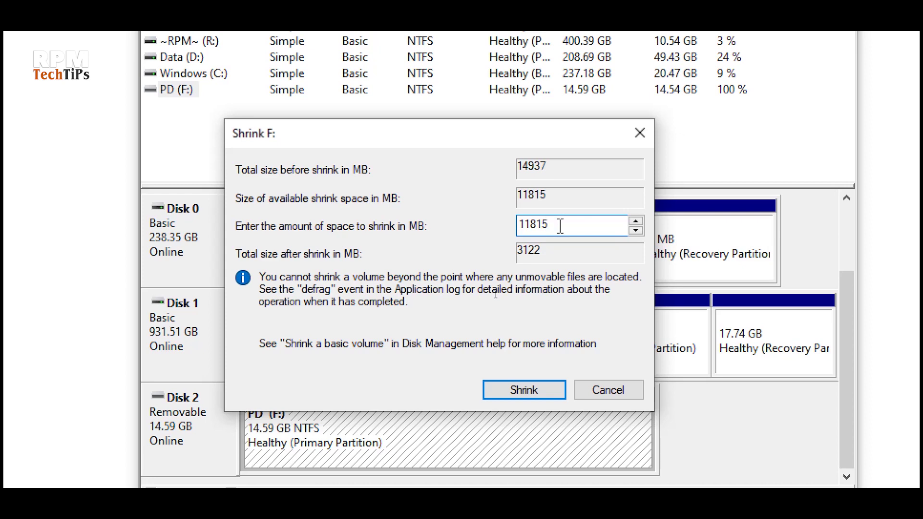
pyautogui.moveTo(561, 226); pyautogui.dragTo(478, 223)
pyautogui.click(534, 229)
pyautogui.moveTo(530, 223); pyautogui.dragTo(461, 230)
pyautogui.write('7')
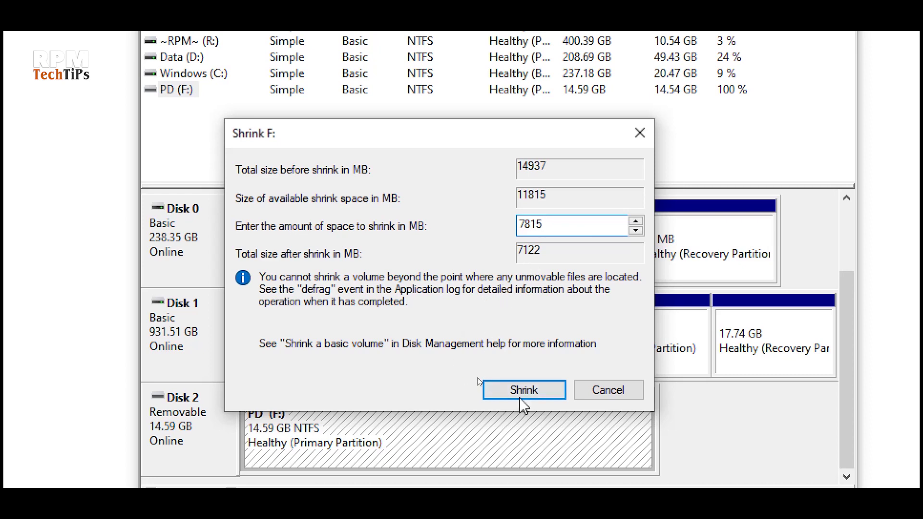
pyautogui.moveTo(548, 220); pyautogui.dragTo(484, 221)
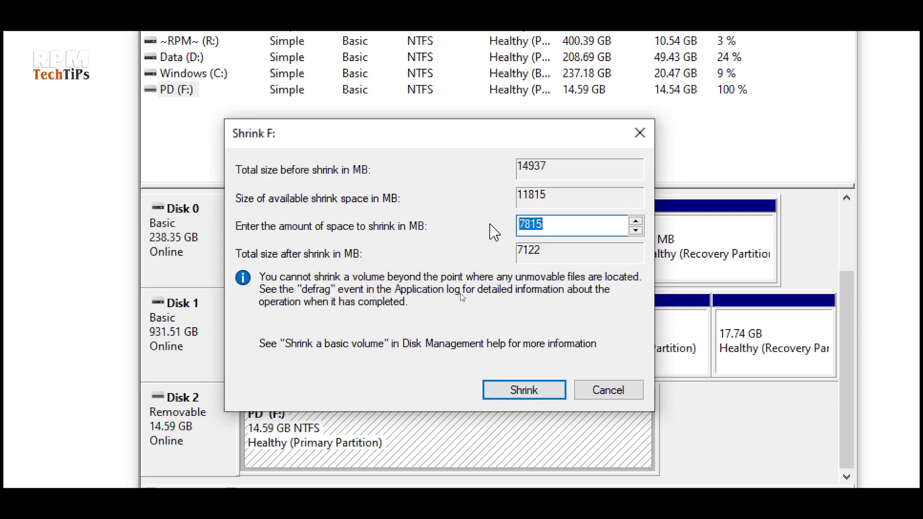
pyautogui.click(531, 224)
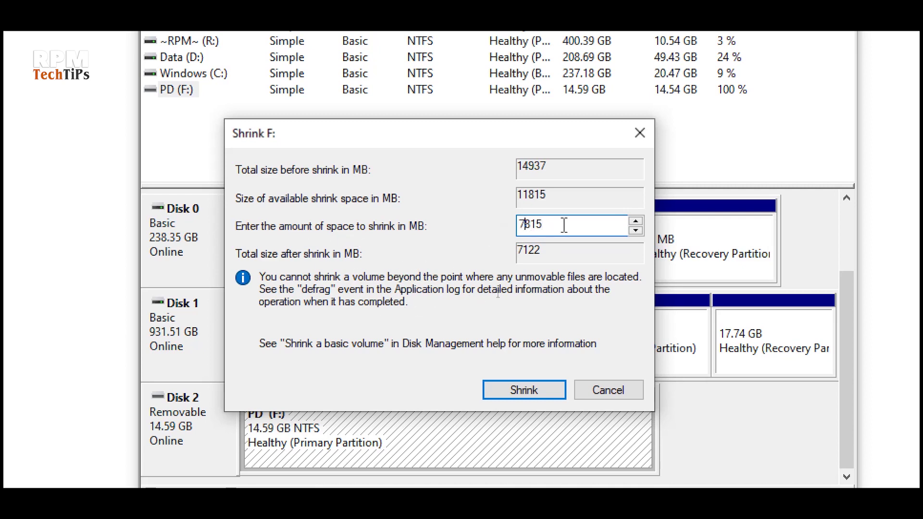
pyautogui.press('End')
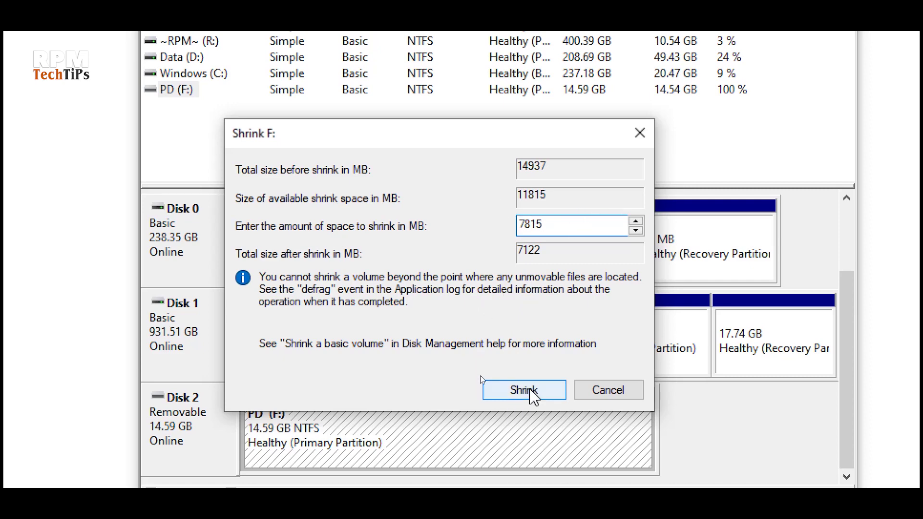
pyautogui.click(510, 390)
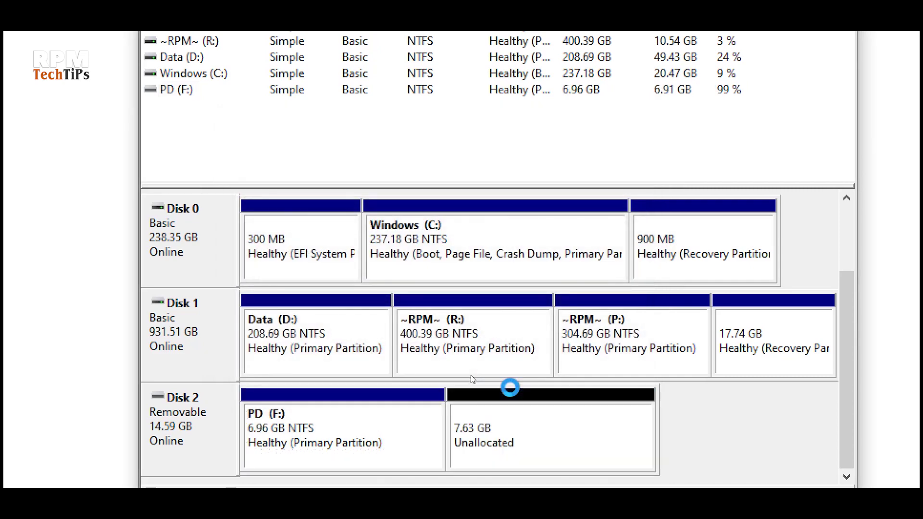
# Examine the PD (F:) partition and the unallocated space on Disk 2, and check the capacity of PD (F:) in File Explorer
pyautogui.click(312, 430)
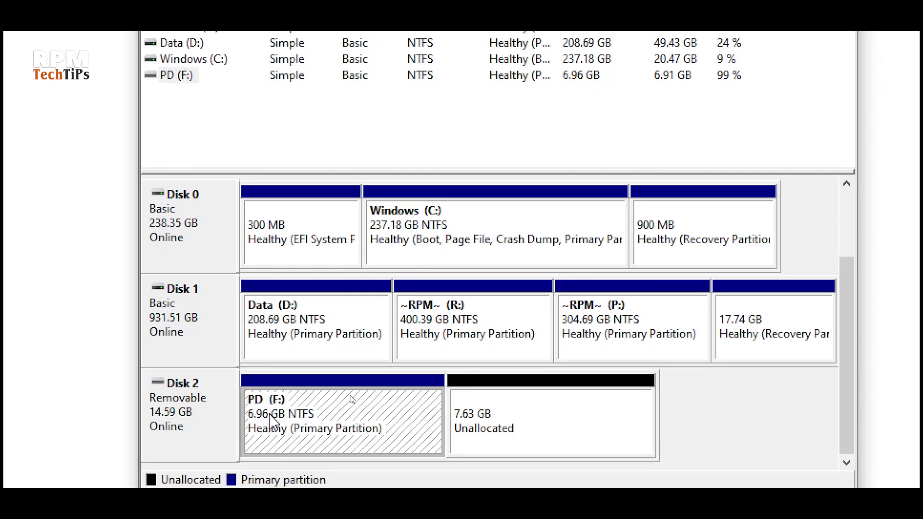
pyautogui.click(515, 435)
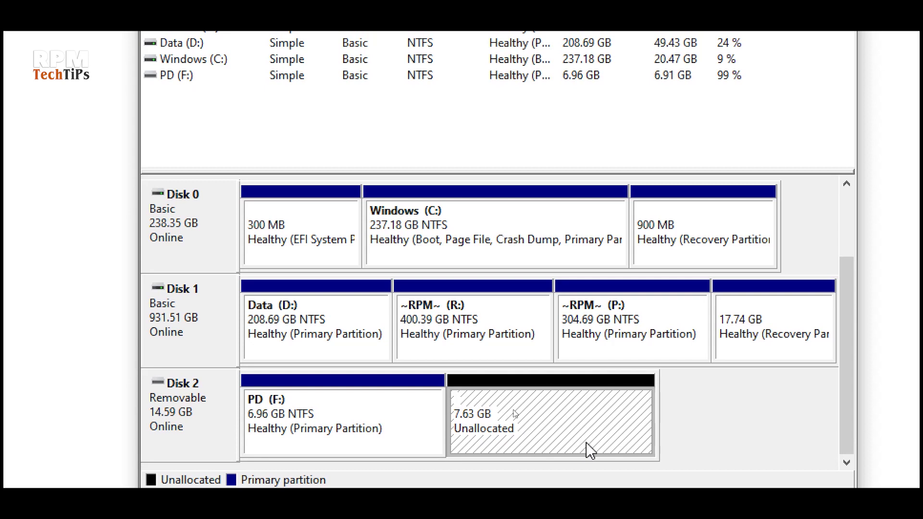
pyautogui.click(282, 430)
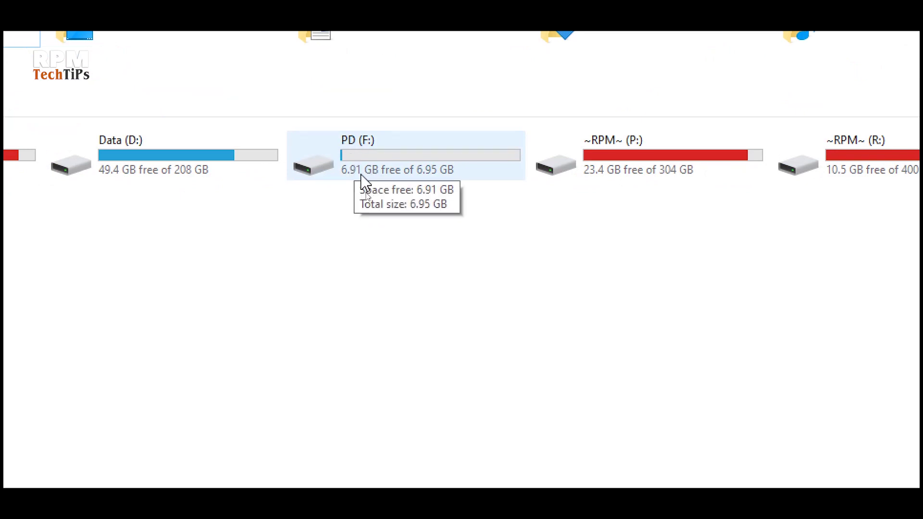
pyautogui.click(370, 176)
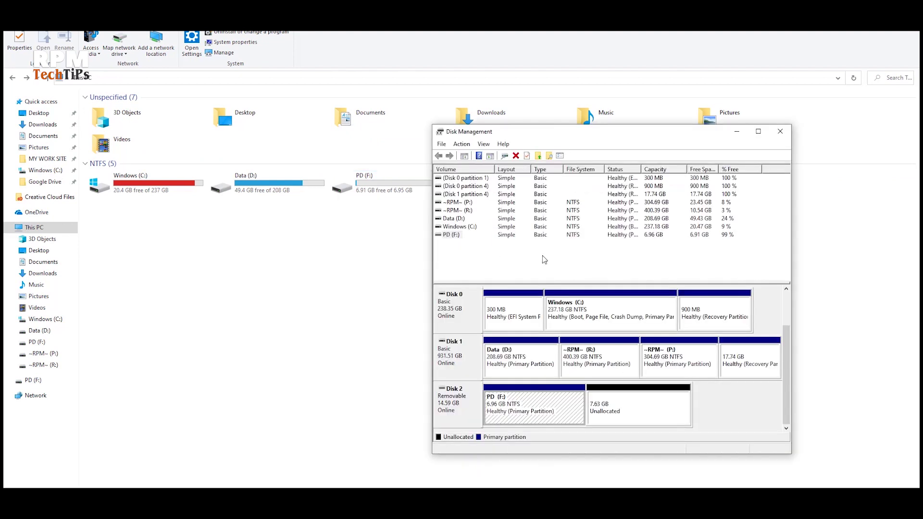
pyautogui.moveTo(546, 135); pyautogui.dragTo(429, 111)
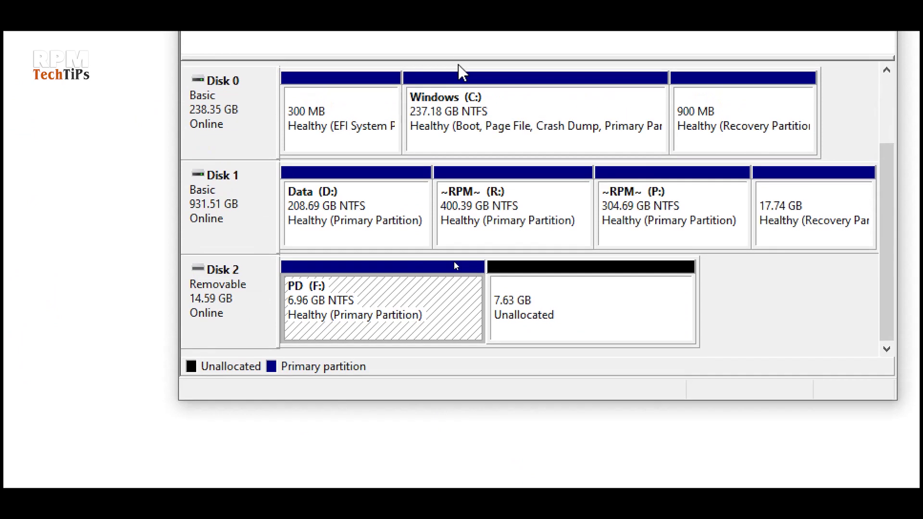
pyautogui.click(575, 319)
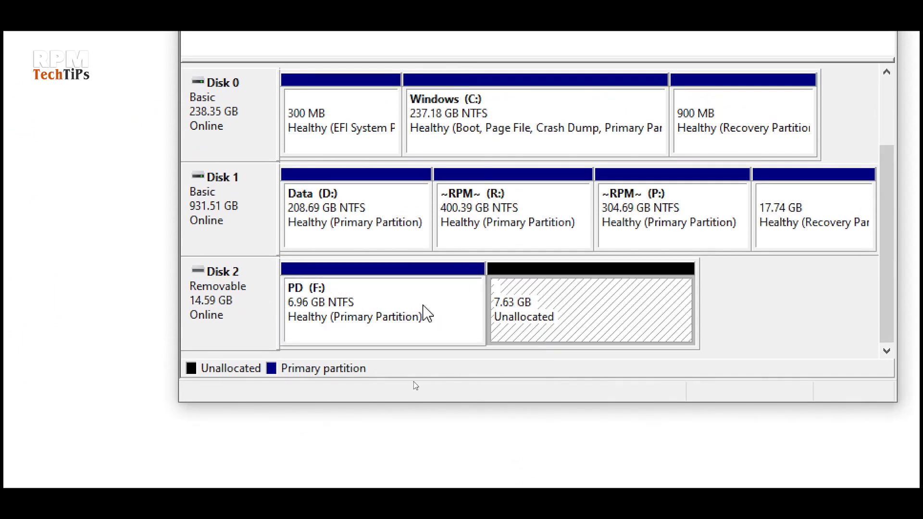
pyautogui.click(368, 315)
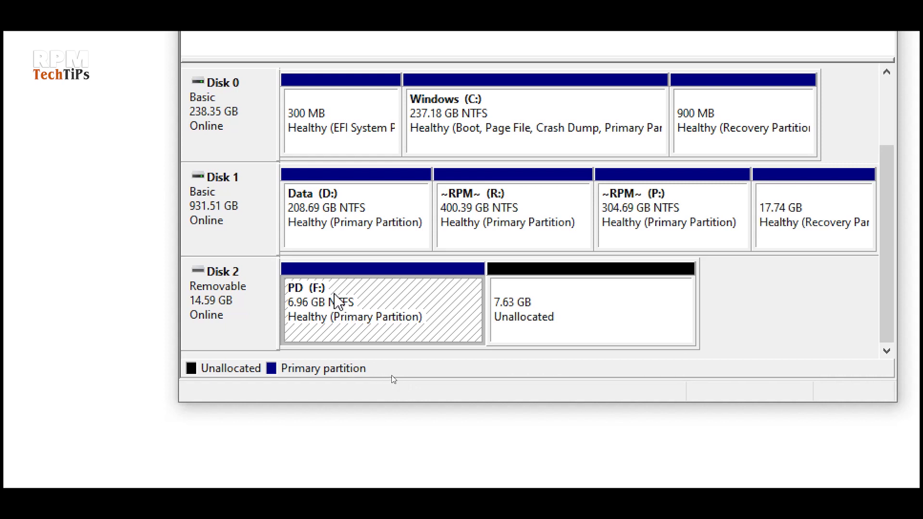
pyautogui.click(569, 302)
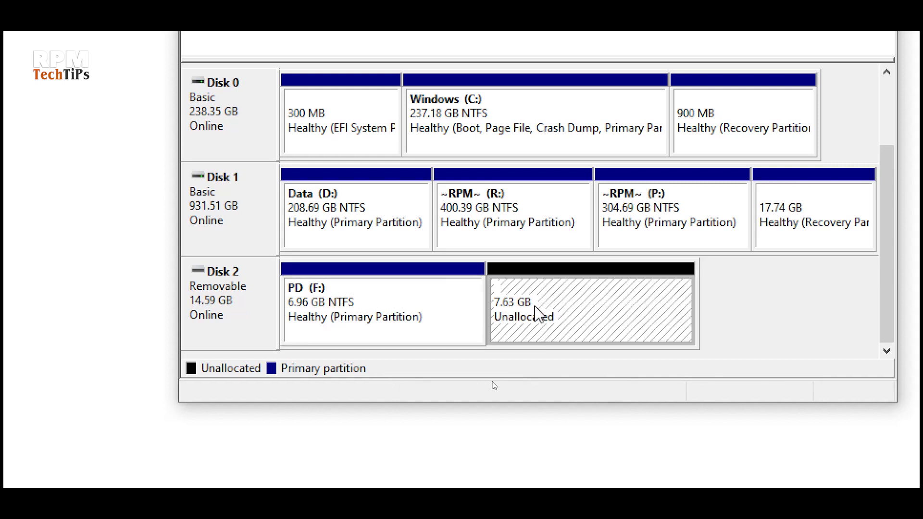
# Start a new simple volume in the unallocated space of Disk 2 with a size of 7815 MB
pyautogui.rightClick(575, 309)
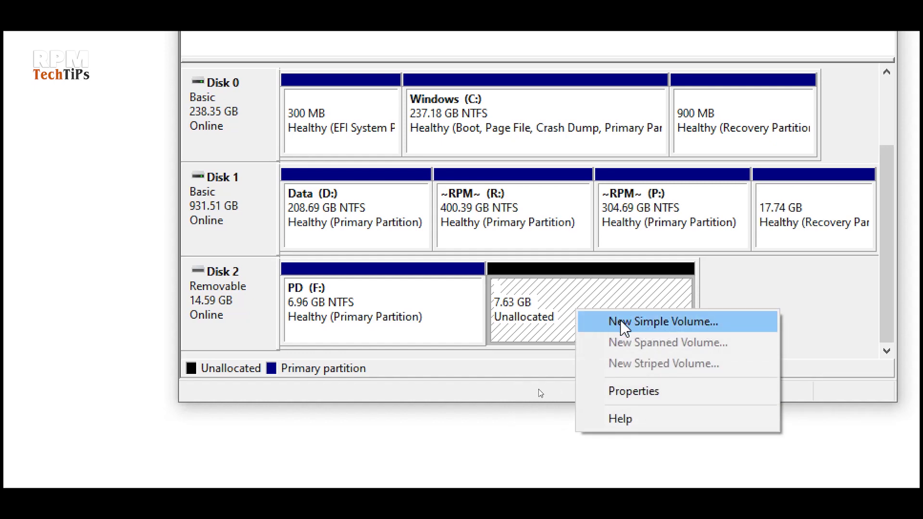
pyautogui.click(642, 330)
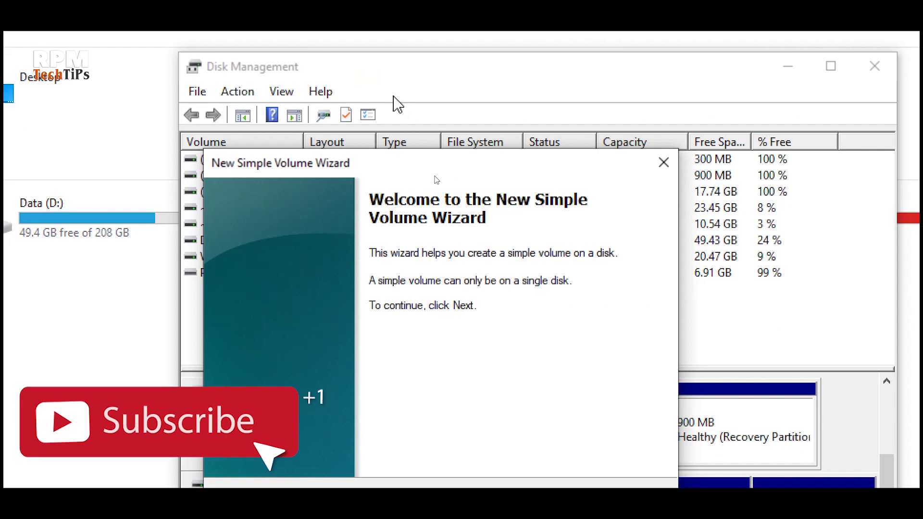
pyautogui.moveTo(380, 161); pyautogui.dragTo(380, 123)
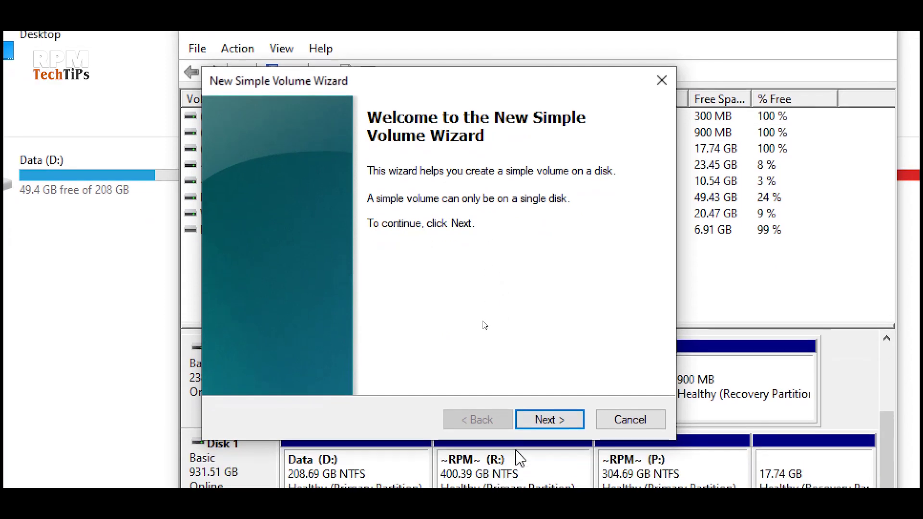
pyautogui.click(548, 462)
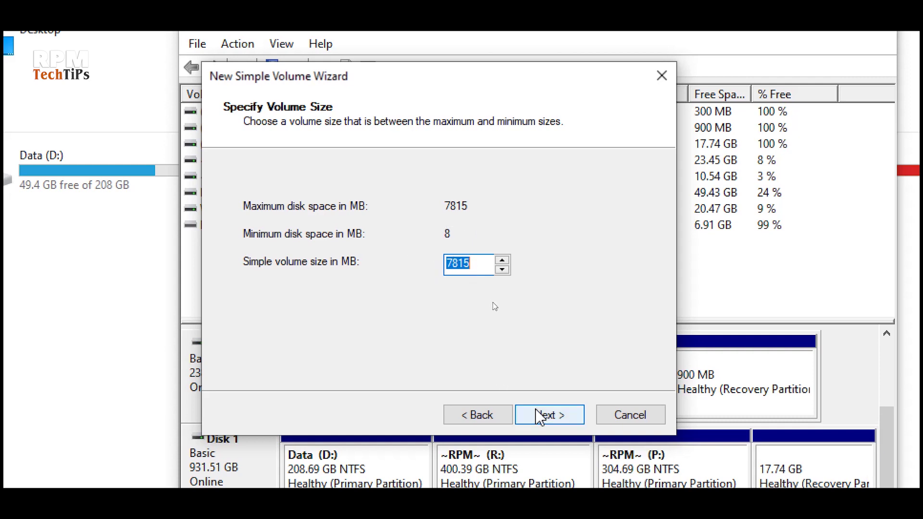
pyautogui.click(540, 416)
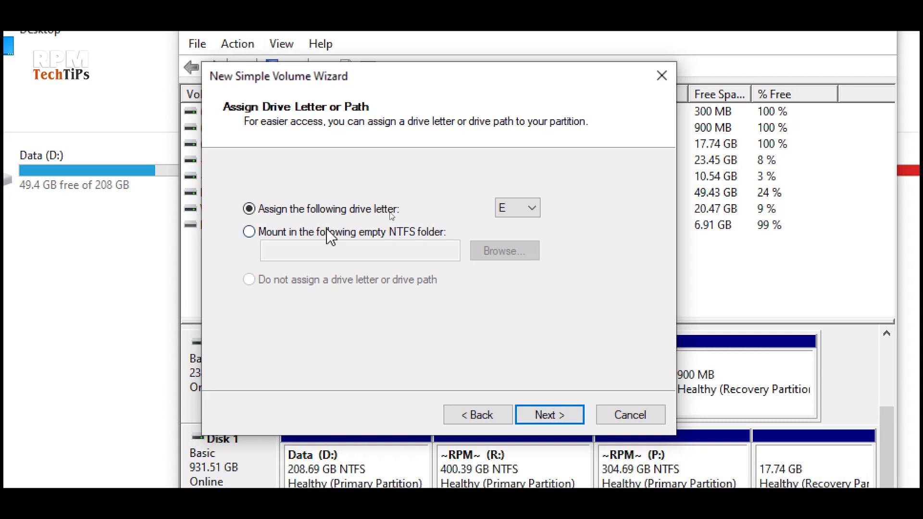
# Assign drive letter E to the new simple volume
pyautogui.click(525, 217)
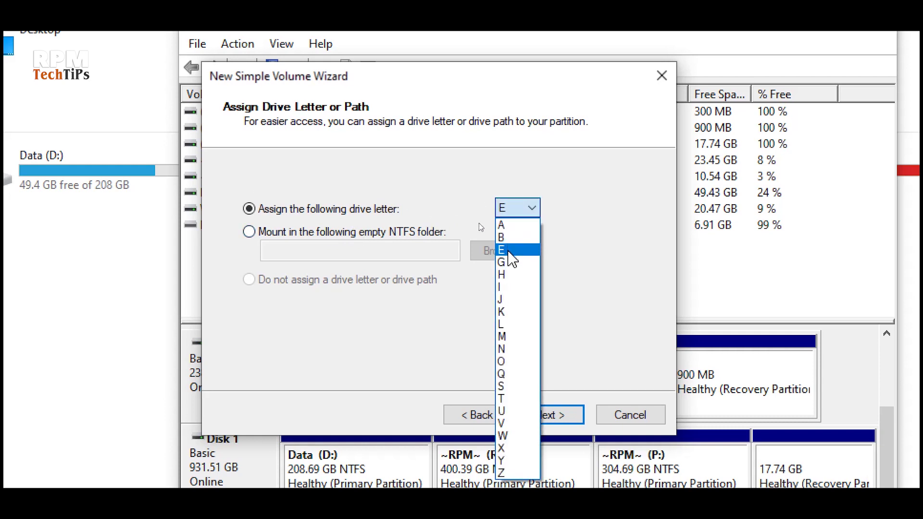
pyautogui.click(508, 251)
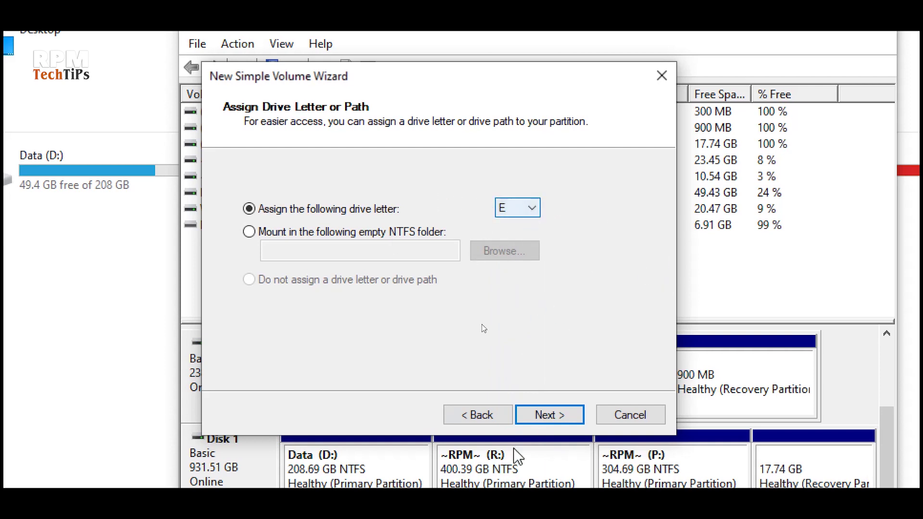
pyautogui.click(557, 413)
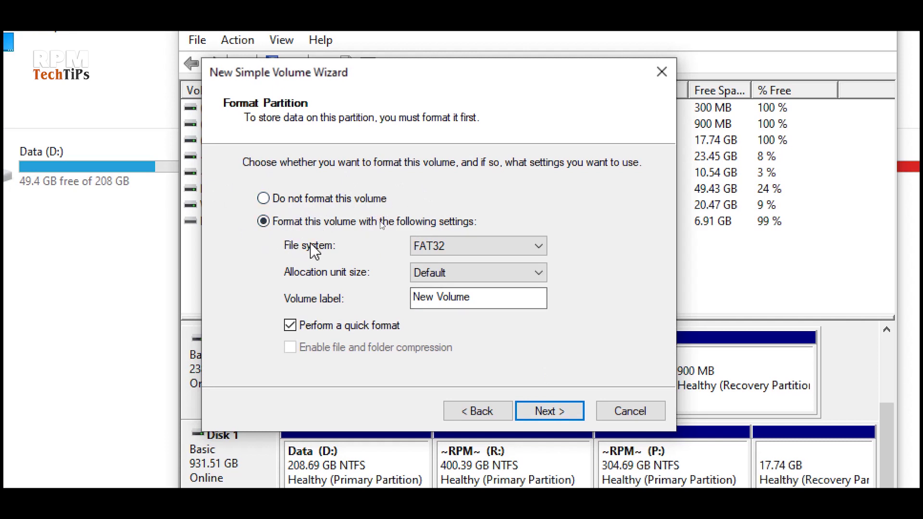
# Create the volume with a quick NTFS format, Default allocation unit size and the label PD 2
pyautogui.click(452, 249)
pyautogui.click(455, 273)
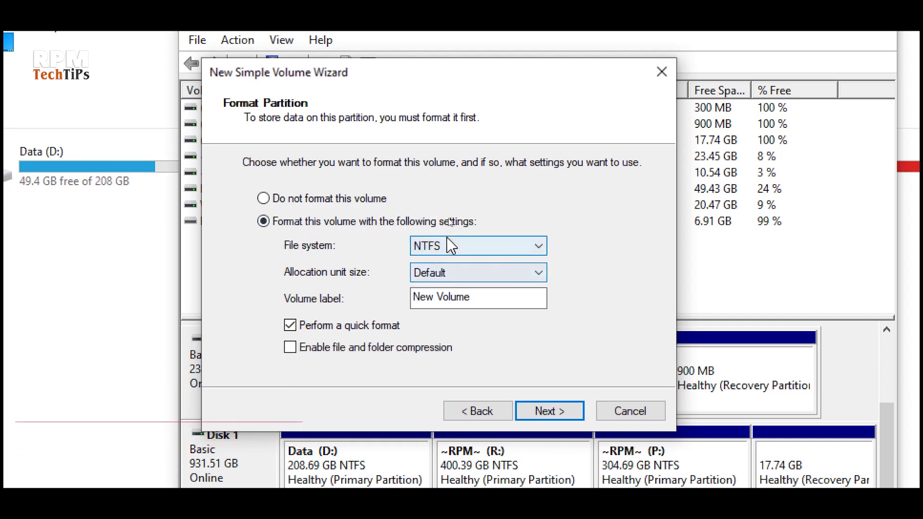
pyautogui.click(486, 296)
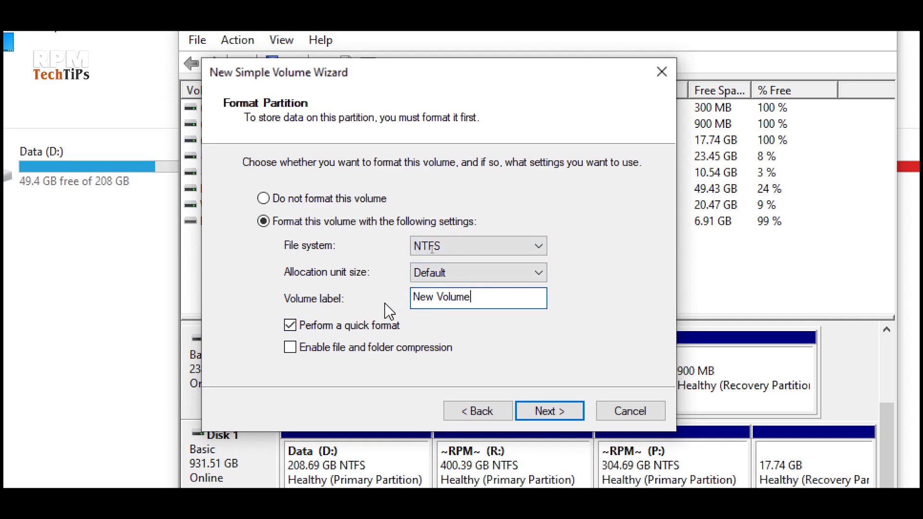
pyautogui.moveTo(463, 301); pyautogui.dragTo(292, 295)
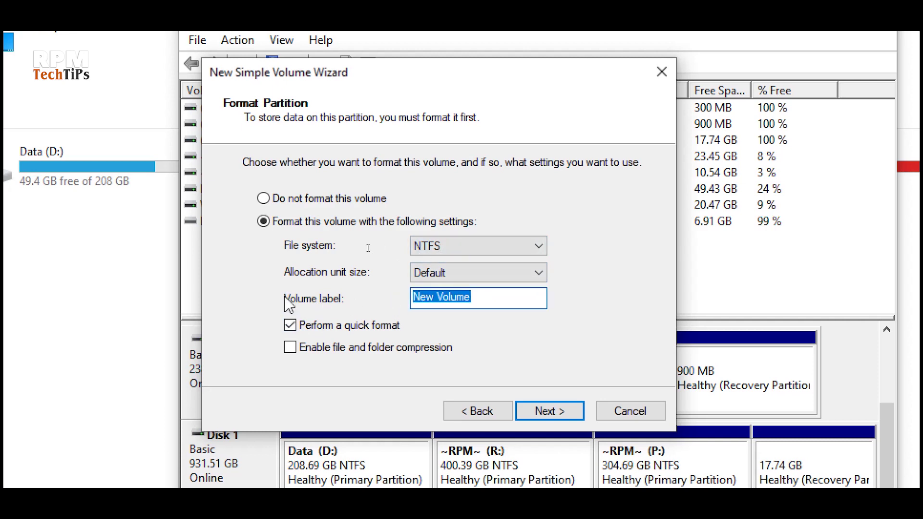
pyautogui.write('PD 2')
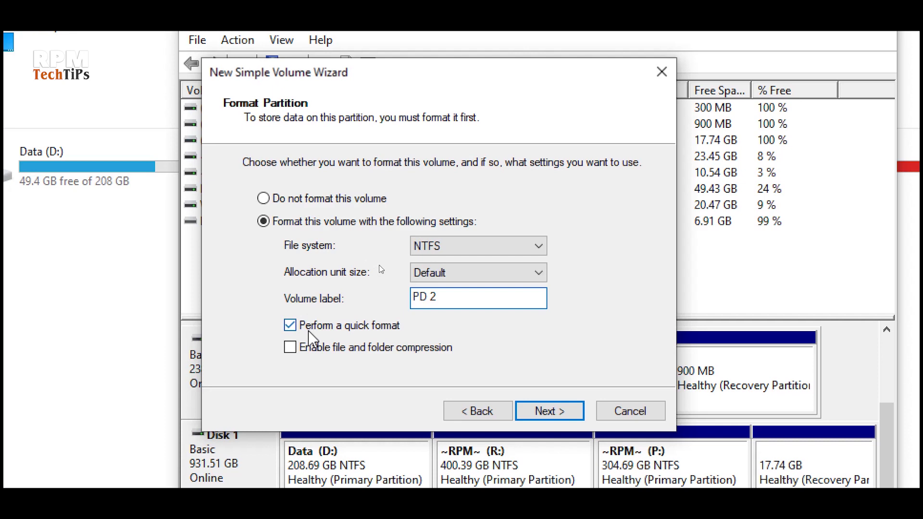
pyautogui.click(550, 411)
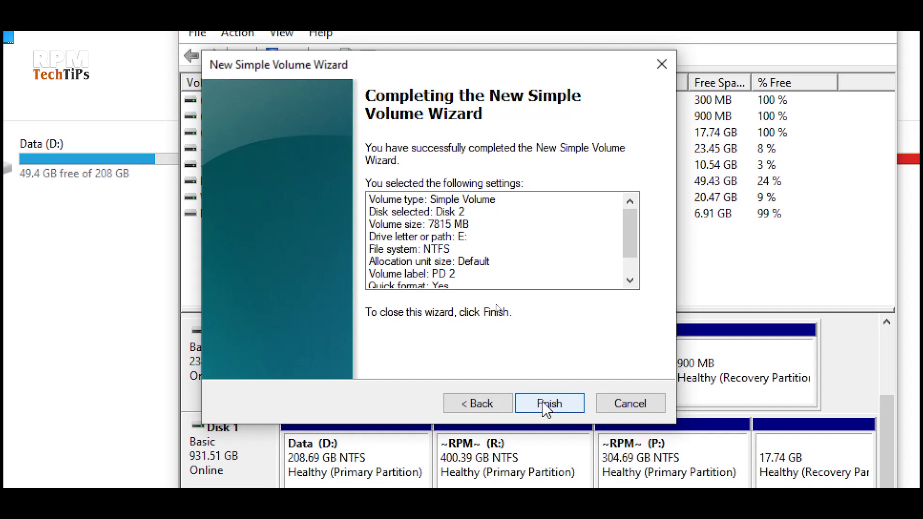
pyautogui.click(543, 406)
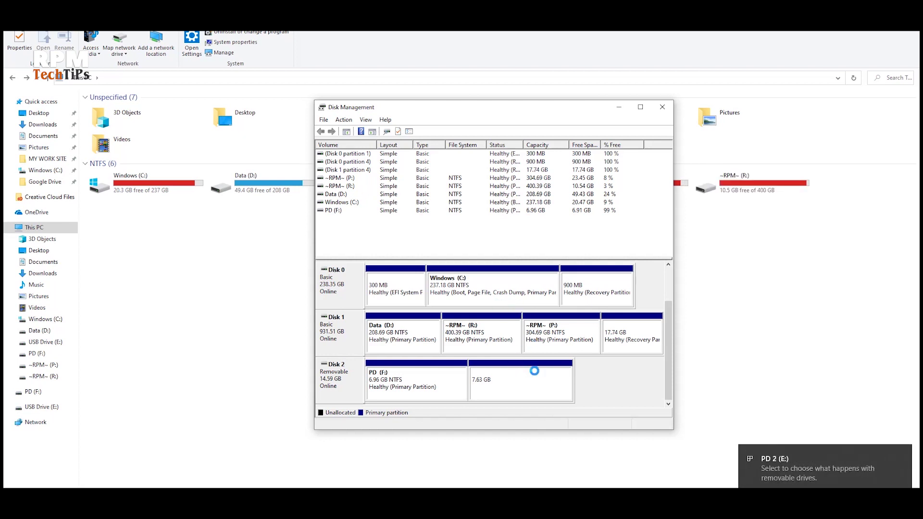
# Close Disk Management and check the capacities of the E: and F: partitions in File Explorer
pyautogui.hotkey('alt', 'F4')
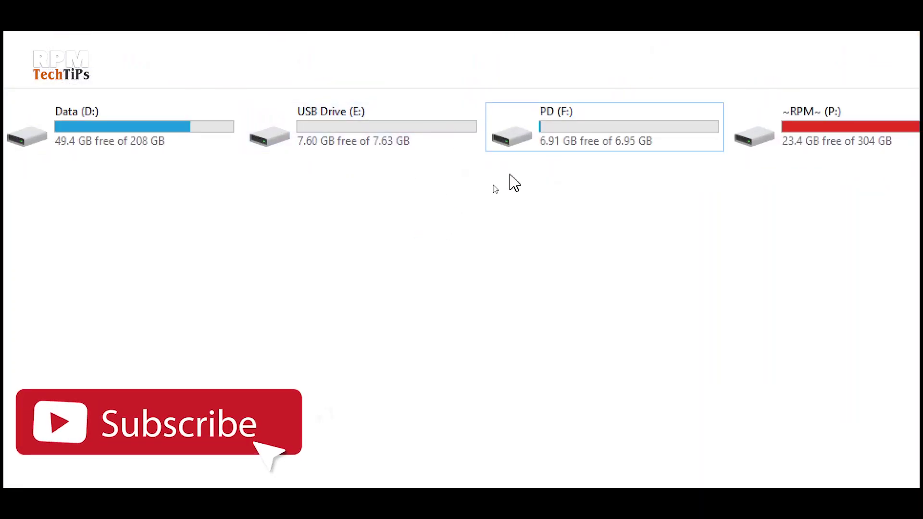
pyautogui.moveTo(582, 135)
pyautogui.moveTo(321, 148)
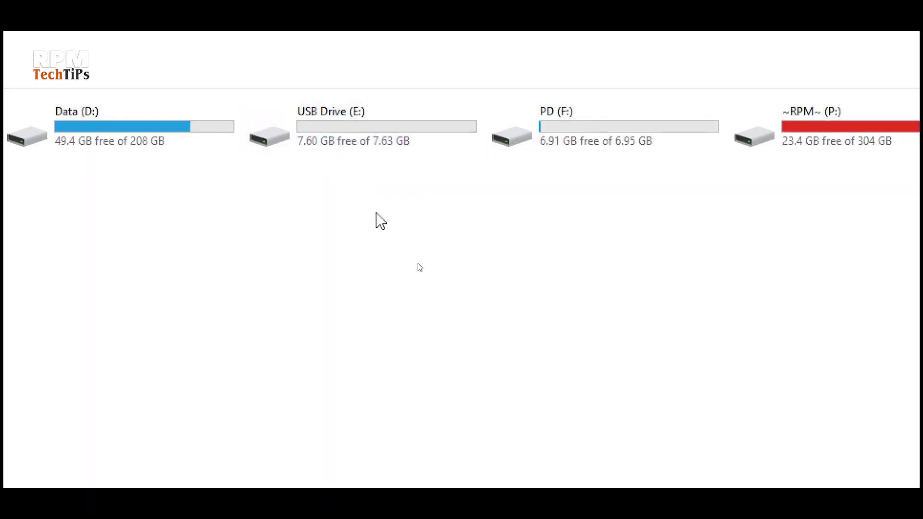
# Compare the PD (F:) and PD 2 (E:) partitions in Disk Management's volume list and in the Disk 2 layout
pyautogui.moveTo(342, 140)
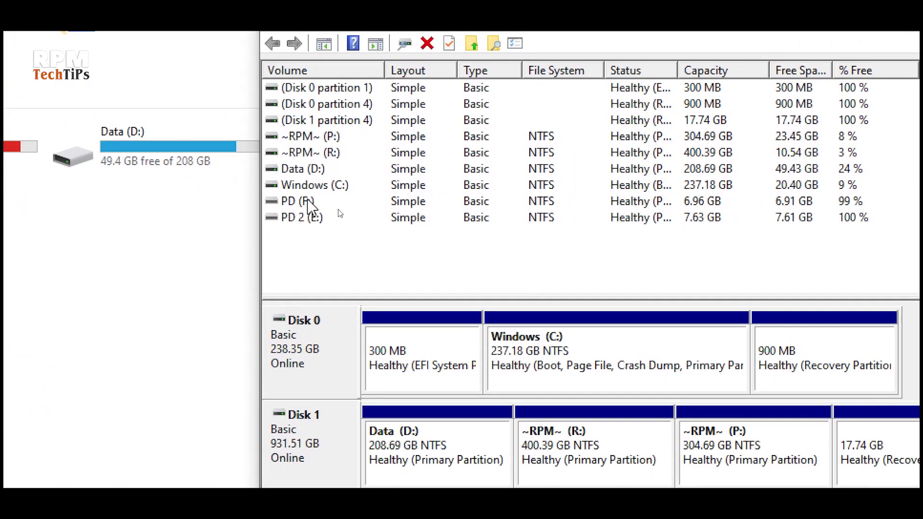
pyautogui.click(302, 202)
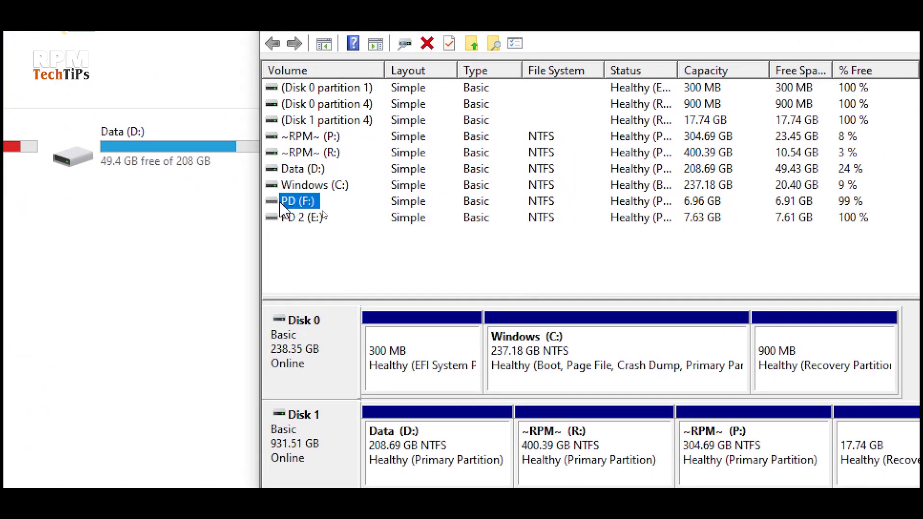
pyautogui.click(285, 218)
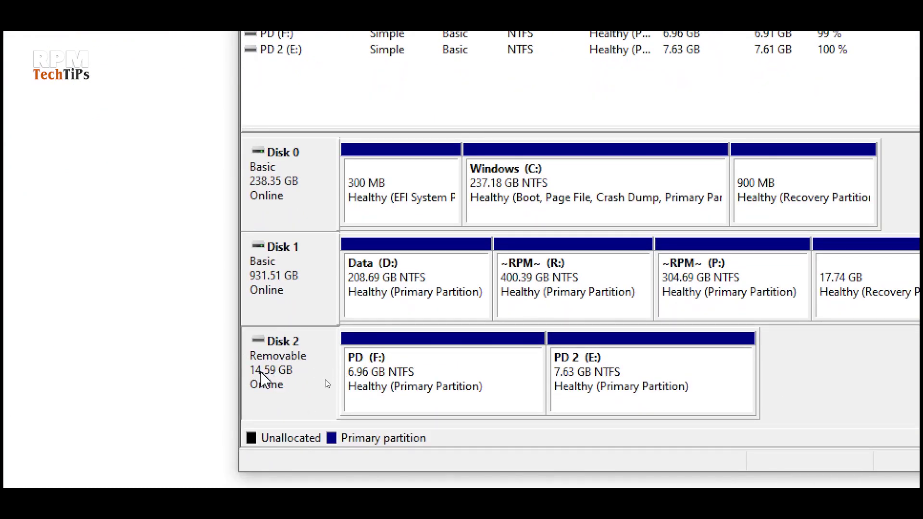
pyautogui.click(452, 384)
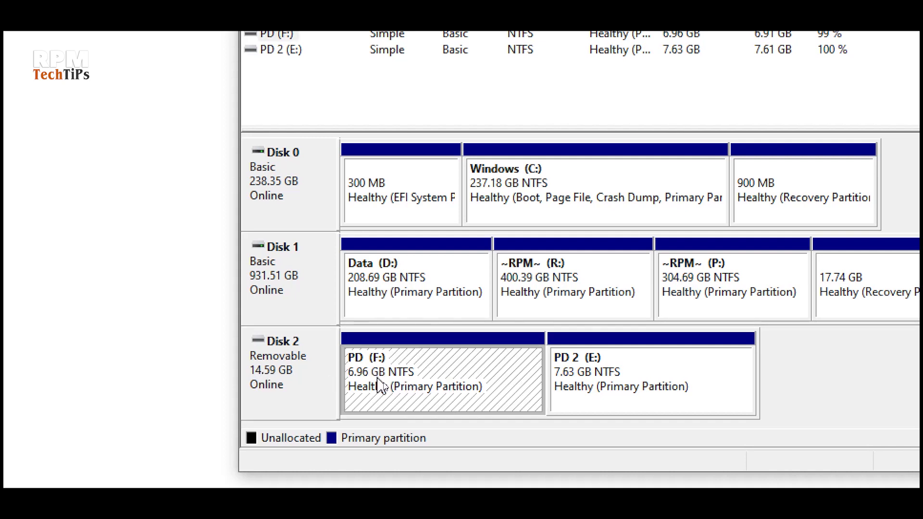
pyautogui.click(608, 384)
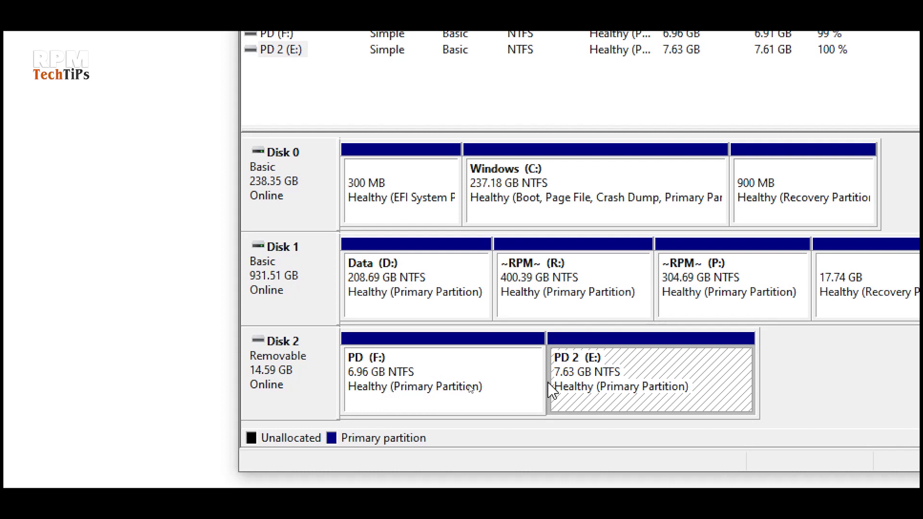
pyautogui.click(476, 388)
pyautogui.click(606, 384)
pyautogui.click(473, 387)
pyautogui.click(638, 388)
pyautogui.click(280, 408)
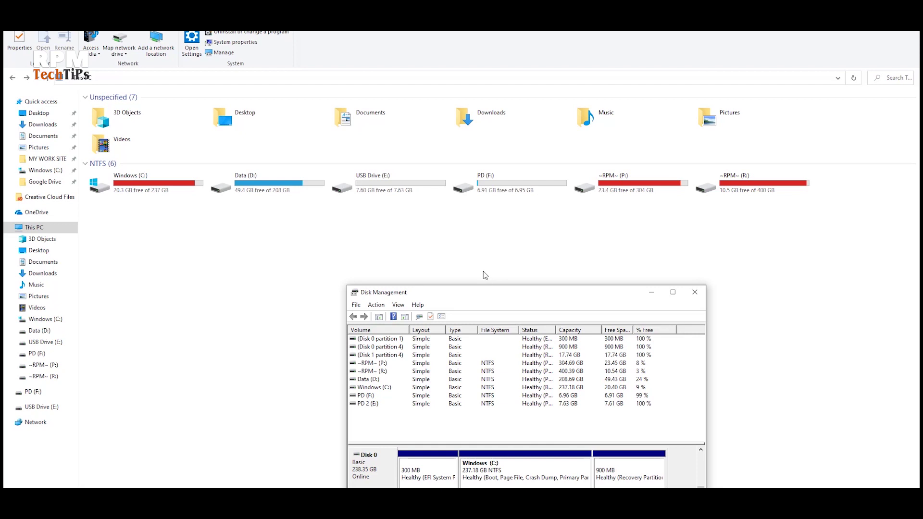
# Move the Disk Management window higher and review both partitions on Disk 2 again
pyautogui.moveTo(485, 293); pyautogui.dragTo(479, 139)
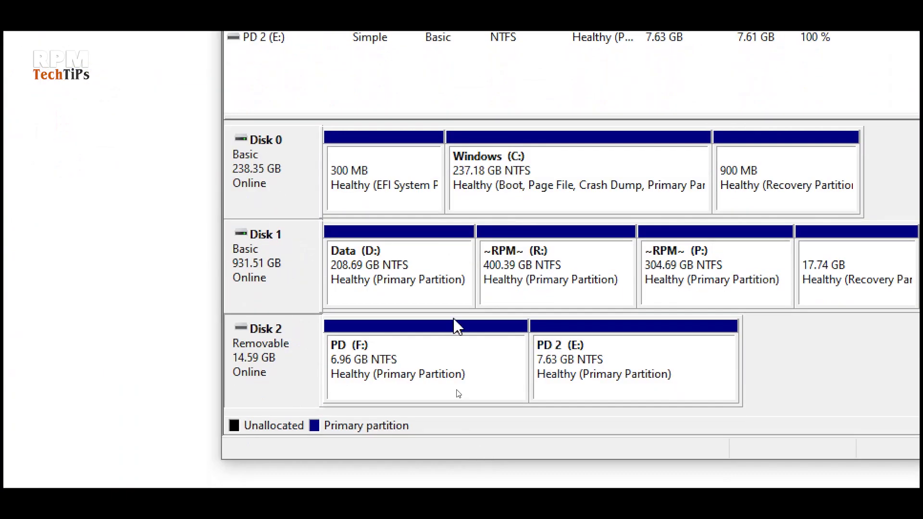
pyautogui.click(492, 454)
pyautogui.click(560, 455)
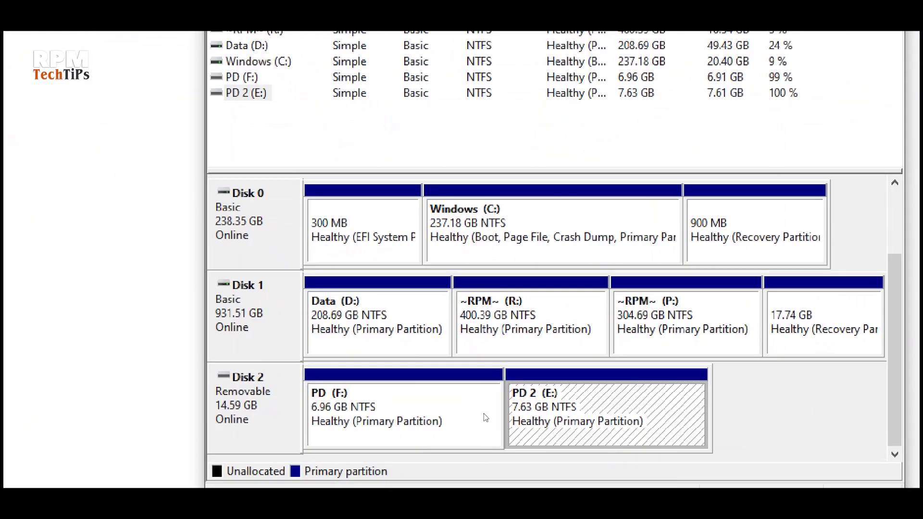
pyautogui.click(454, 414)
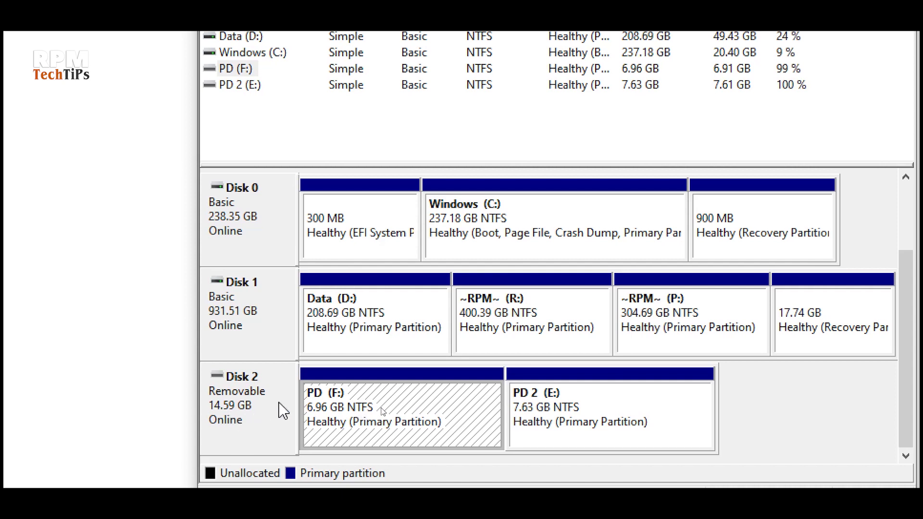
pyautogui.click(615, 413)
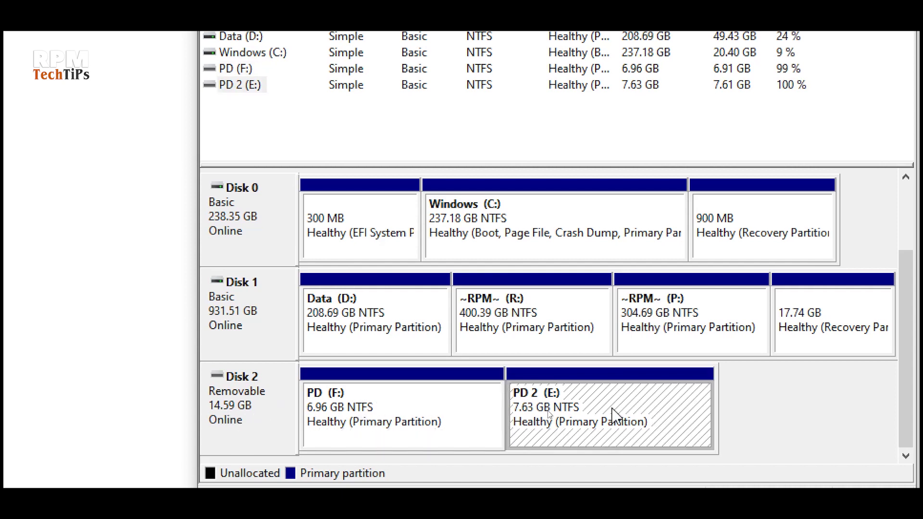
pyautogui.click(486, 429)
pyautogui.click(566, 424)
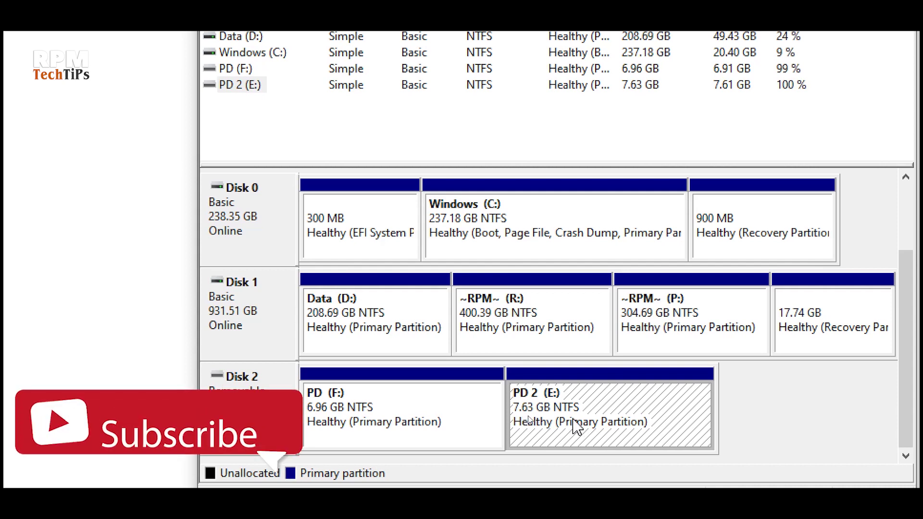
# Delete the PD 2 (E:) volume from Disk 2, accepting the loss of its data
pyautogui.rightClick(577, 426)
pyautogui.click(550, 428)
pyautogui.click(442, 421)
pyautogui.click(573, 429)
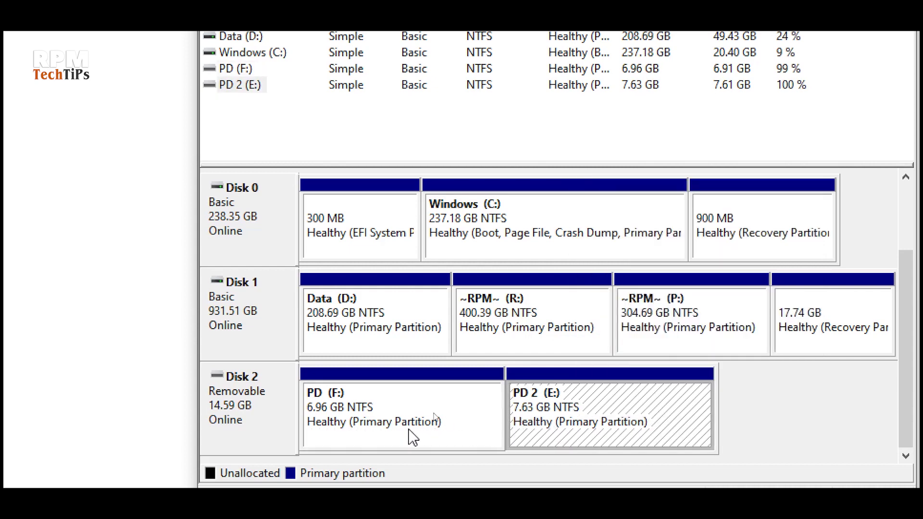
pyautogui.rightClick(616, 412)
pyautogui.click(637, 341)
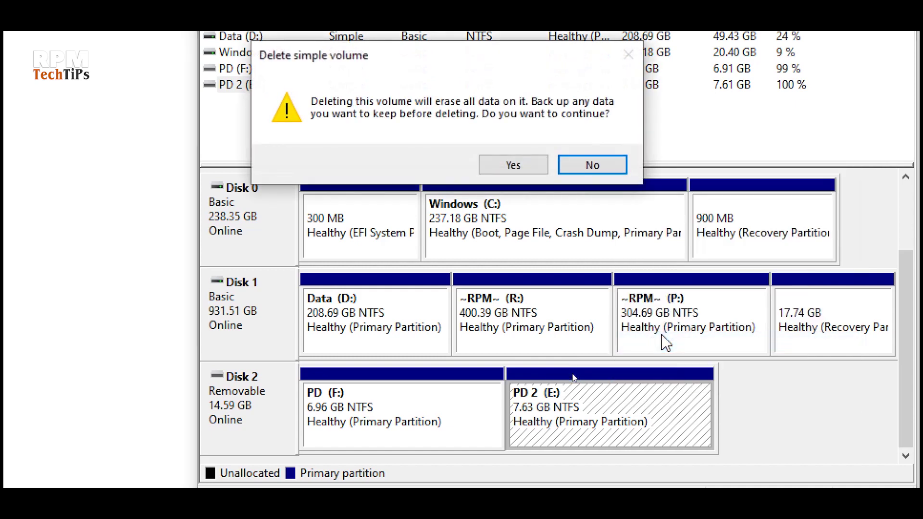
pyautogui.click(513, 165)
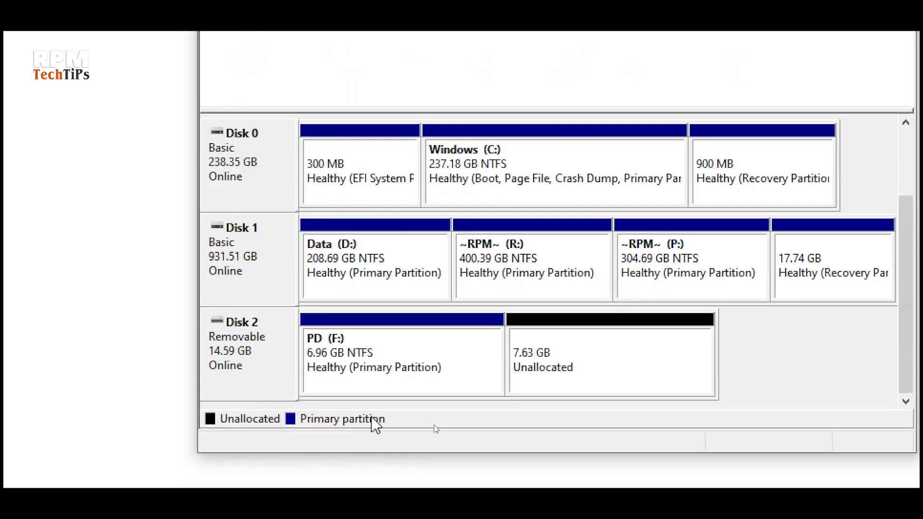
# Delete the PD (F:) volume so that all of Disk 2 is unallocated
pyautogui.click(393, 432)
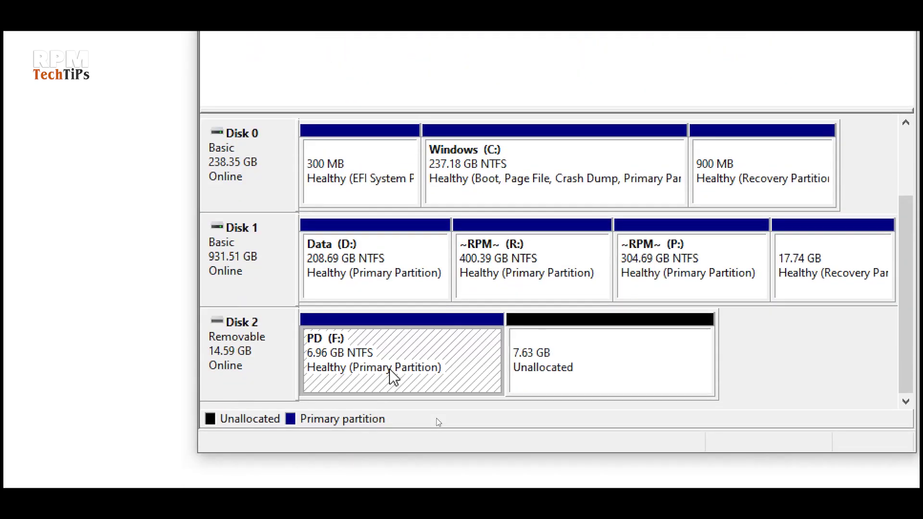
pyautogui.rightClick(393, 377)
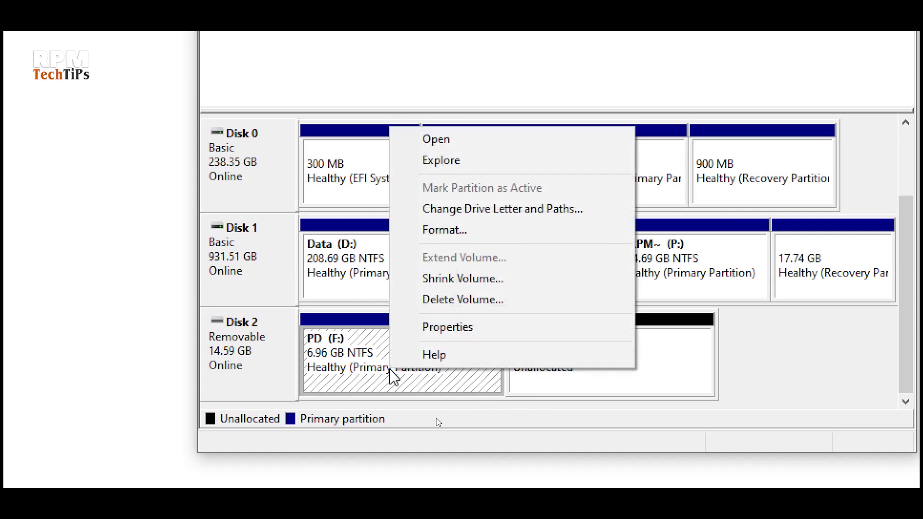
pyautogui.click(426, 302)
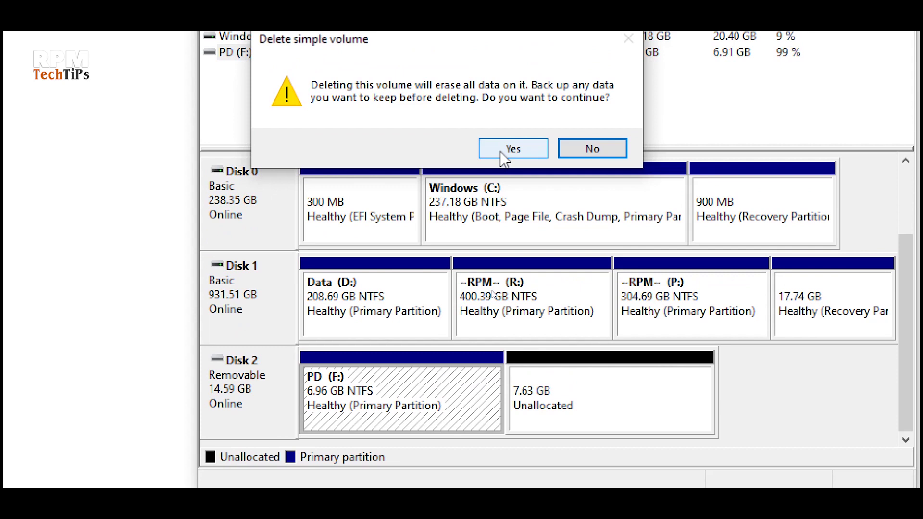
pyautogui.click(501, 153)
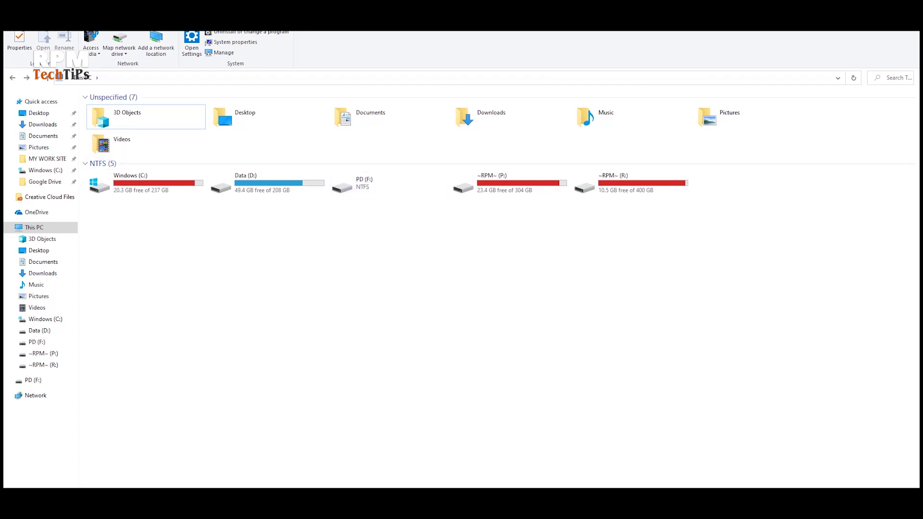
# Start a new simple volume in Disk 2's unallocated space with the full 14937 MB and drive letter E
pyautogui.moveTo(394, 137); pyautogui.dragTo(356, 105)
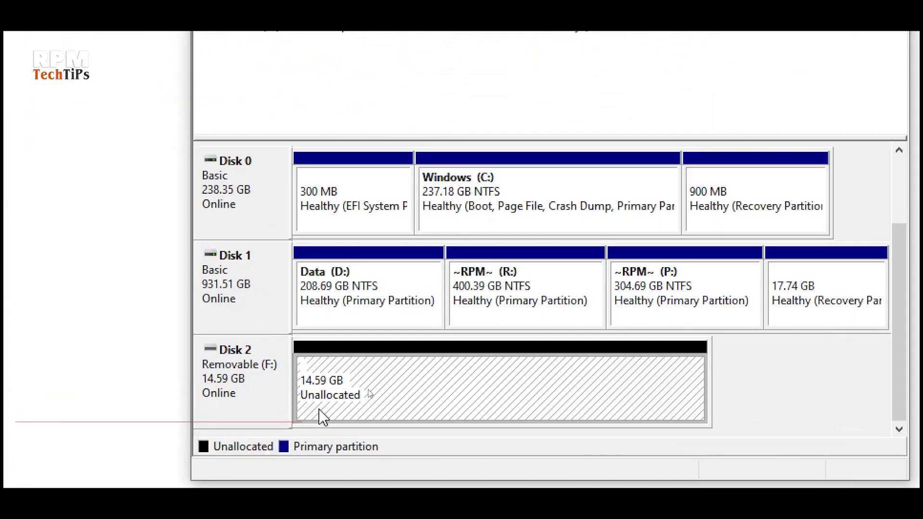
pyautogui.rightClick(346, 396)
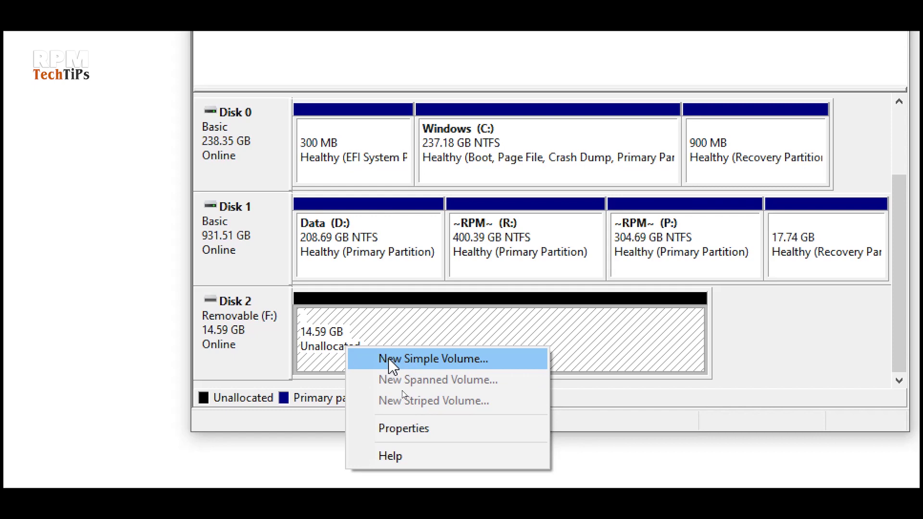
pyautogui.click(390, 361)
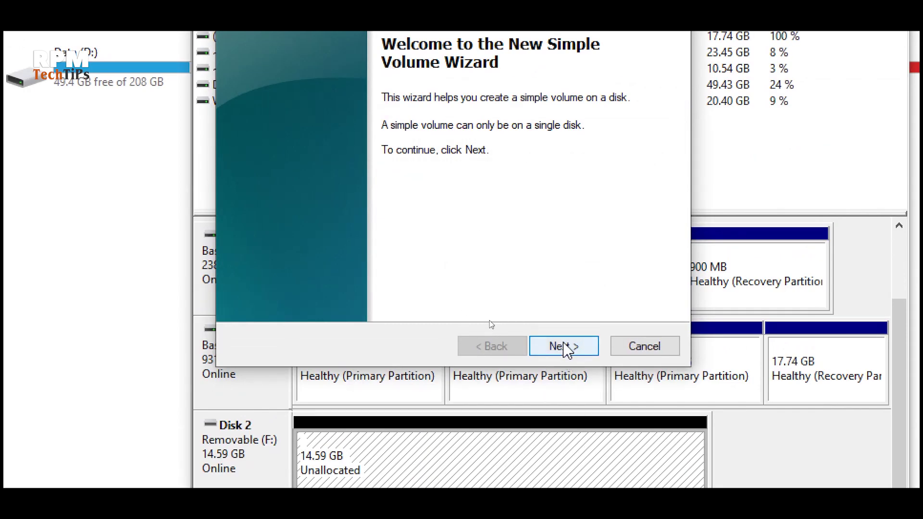
pyautogui.click(563, 346)
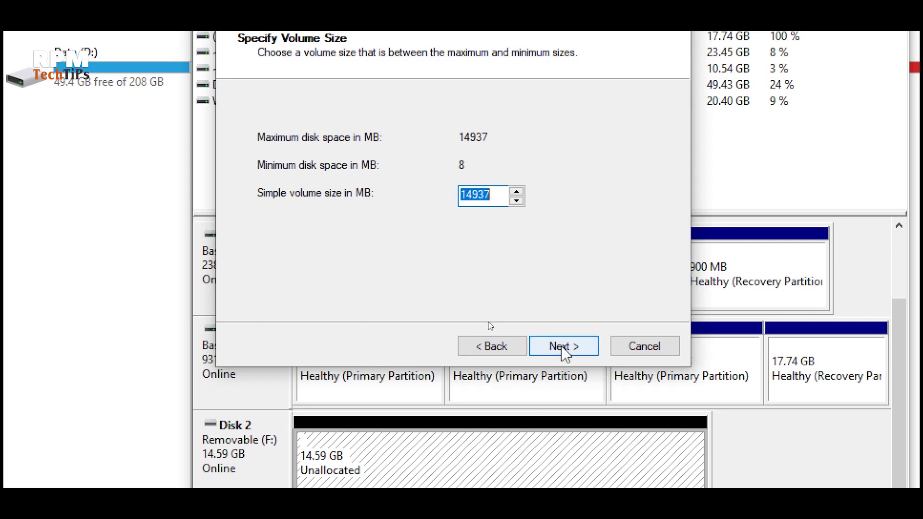
pyautogui.click(562, 346)
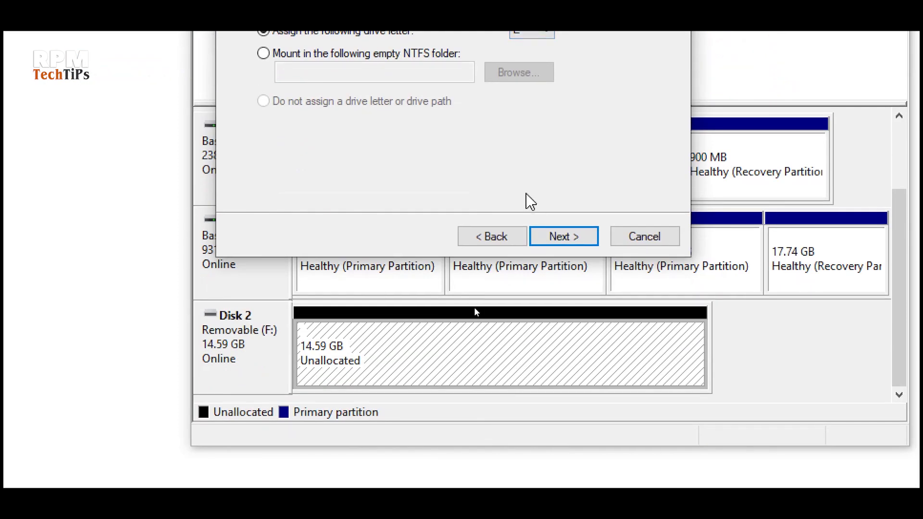
pyautogui.click(560, 239)
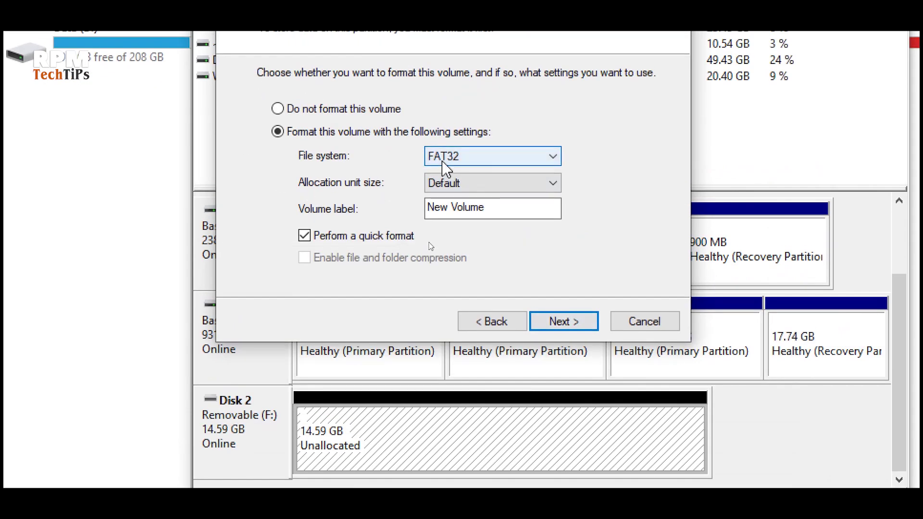
# Create the volume with a quick NTFS format, Default allocation unit size and the label New Volume
pyautogui.click(449, 164)
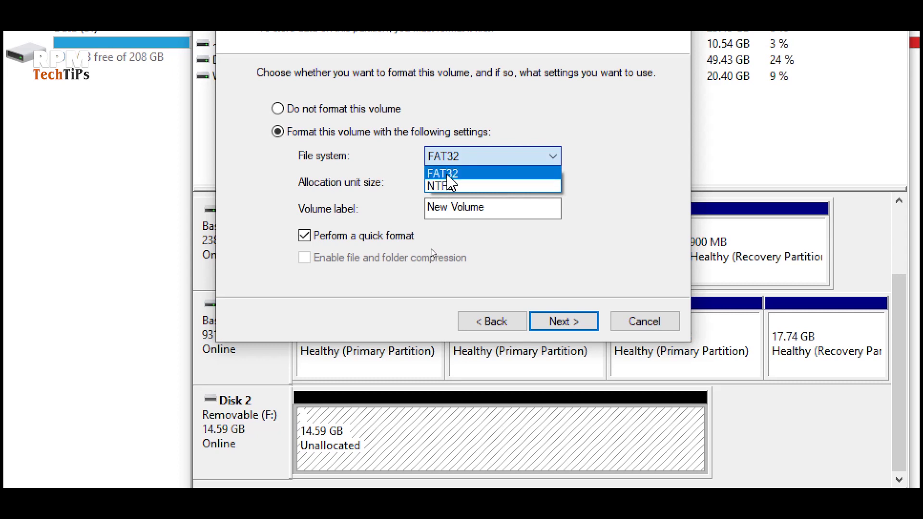
pyautogui.click(447, 174)
pyautogui.click(465, 153)
pyautogui.click(452, 187)
pyautogui.click(503, 206)
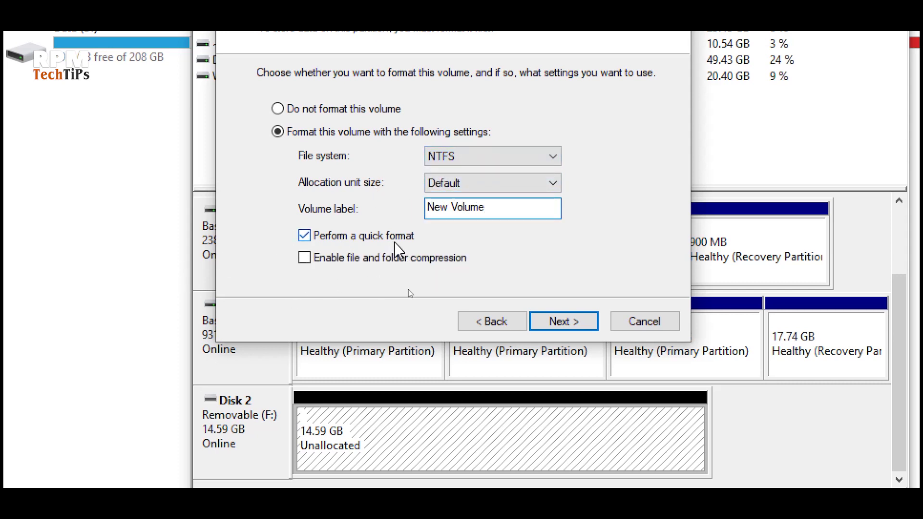
pyautogui.click(561, 321)
pyautogui.click(558, 320)
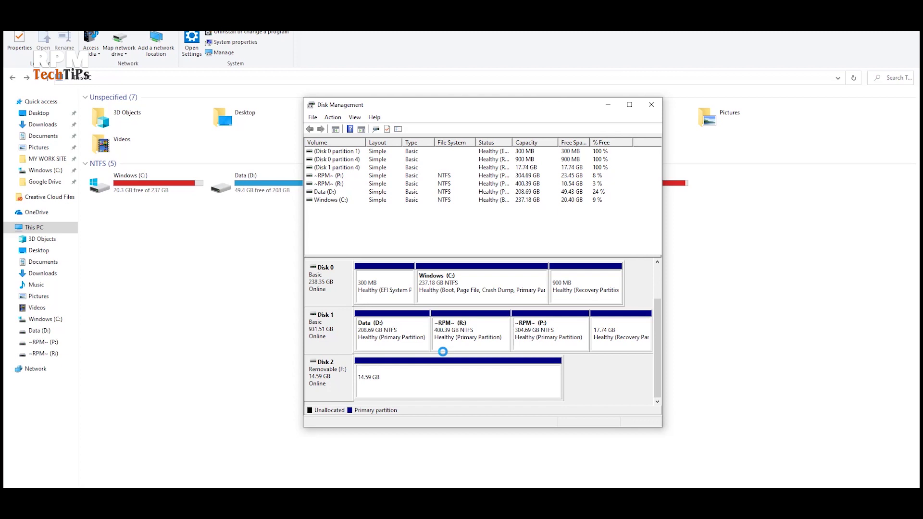
# Check the E: drive's capacity in File Explorer and on Disk 2 in Disk Management, then minimize Disk Management
pyautogui.hotkey('alt', 'F4')
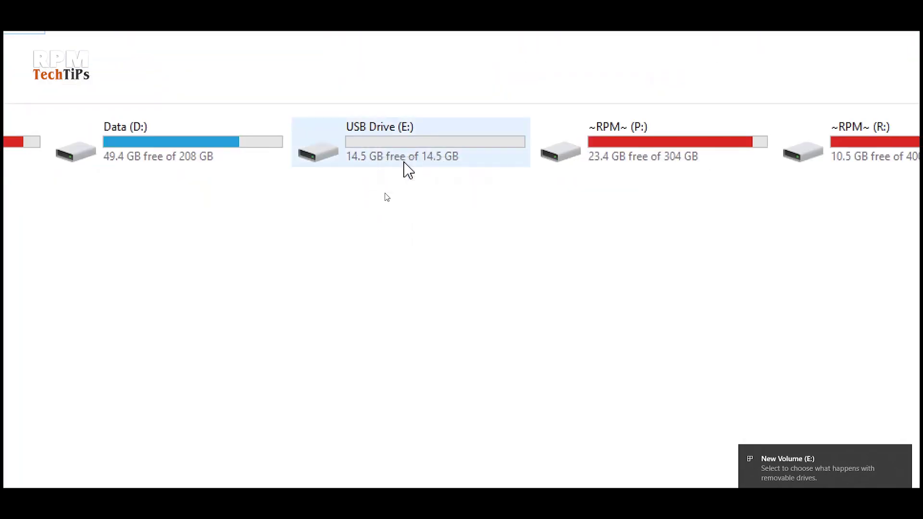
pyautogui.click(358, 164)
pyautogui.click(374, 223)
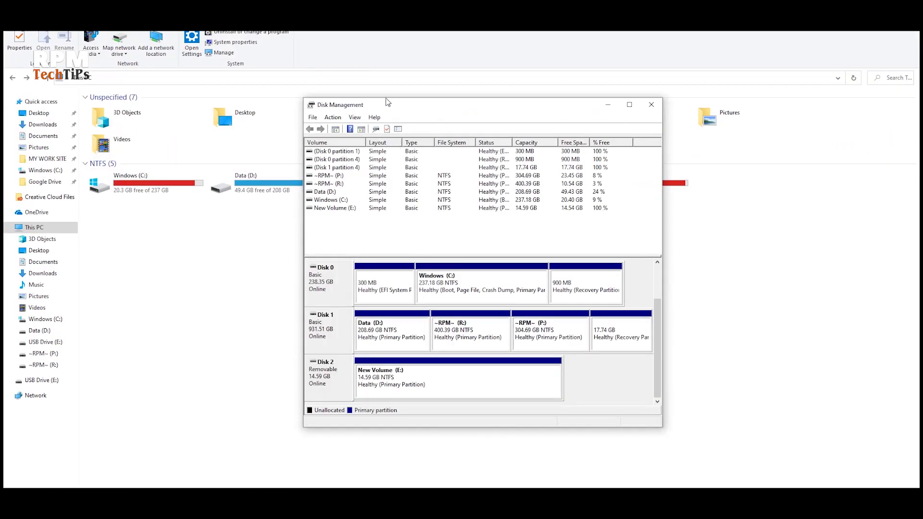
pyautogui.moveTo(387, 103); pyautogui.dragTo(375, 83)
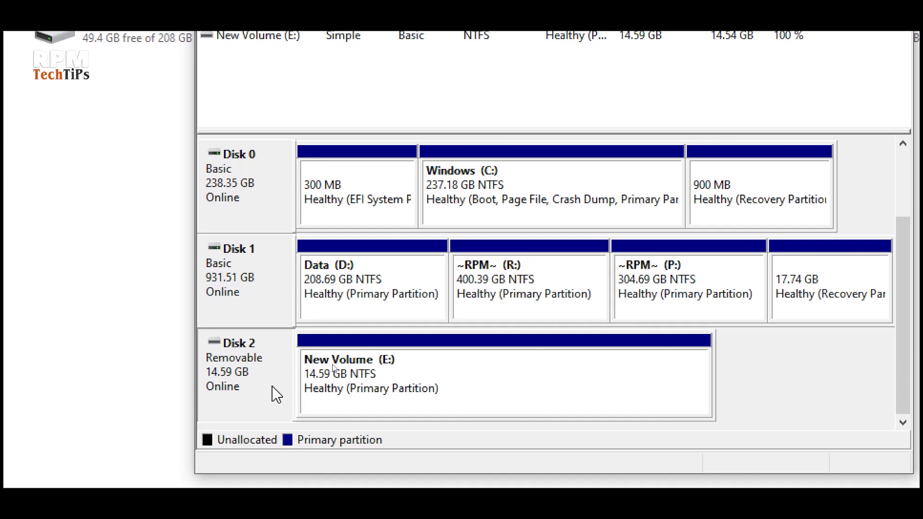
pyautogui.click(377, 399)
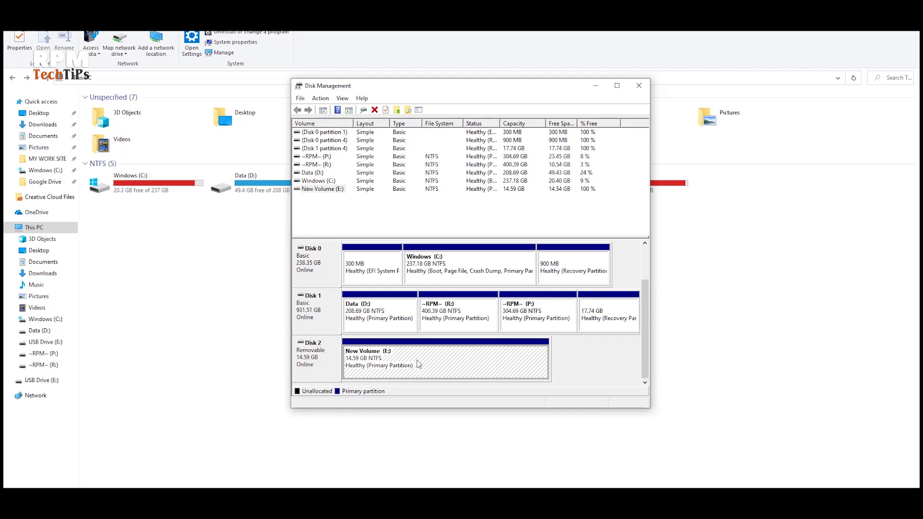
pyautogui.click(594, 86)
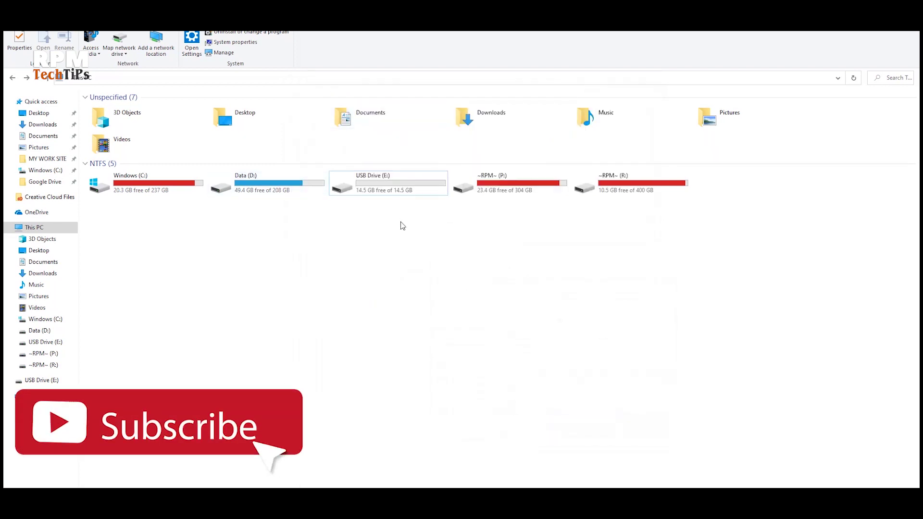